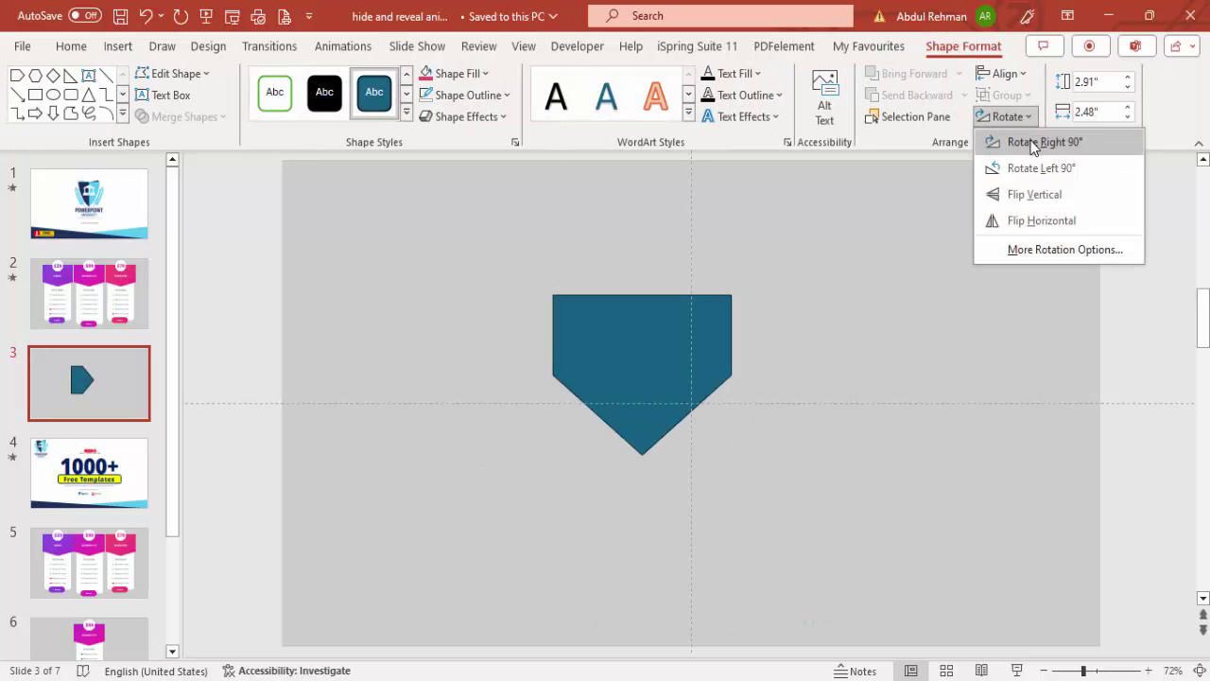
Rotate the pentagon 90° right to point down, centre it horizontally and move it up
{"action": "left_click", "coordinate": [1033, 144]}
{"action": "left_click", "coordinate": [1004, 74]}
{"action": "left_click", "coordinate": [1037, 126]}
{"action": "left_click_drag", "start_coordinate": [732, 330], "coordinate": [730, 259]}
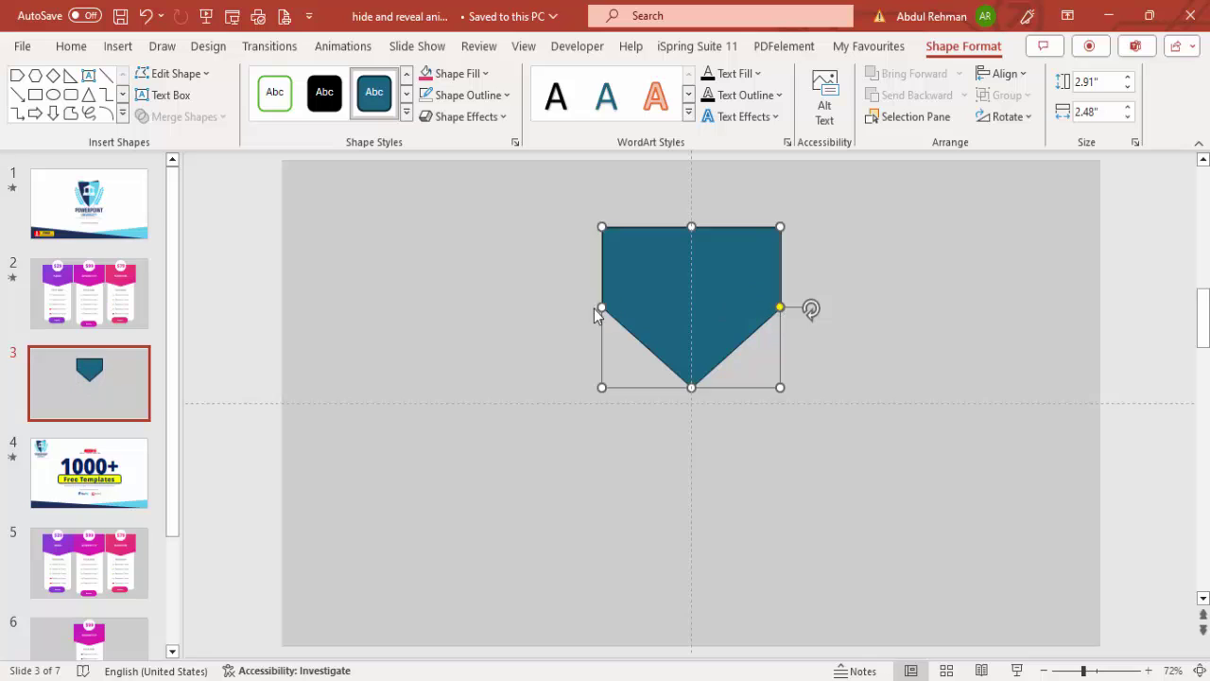
Widen the pentagon, make its point shallower, and re-centre it horizontally on the slide
{"action": "left_click_drag", "start_coordinate": [602, 305], "coordinate": [566, 303]}
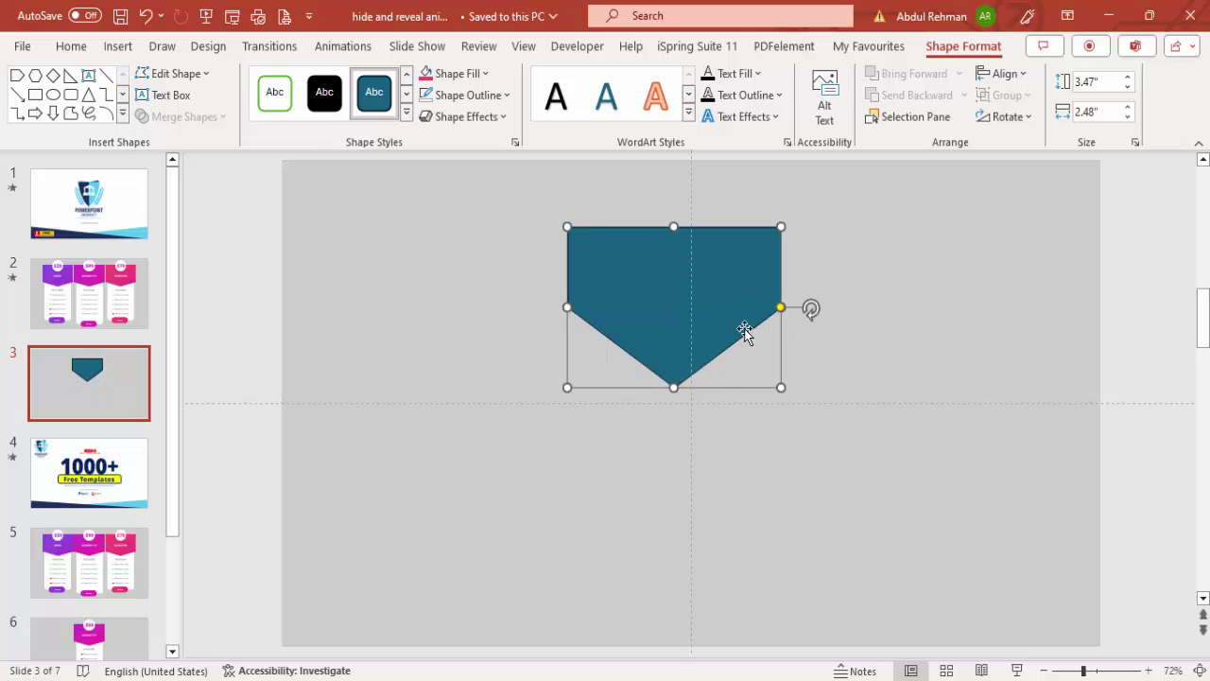
{"action": "left_click_drag", "start_coordinate": [781, 307], "coordinate": [777, 347]}
{"action": "left_click", "coordinate": [1005, 73]}
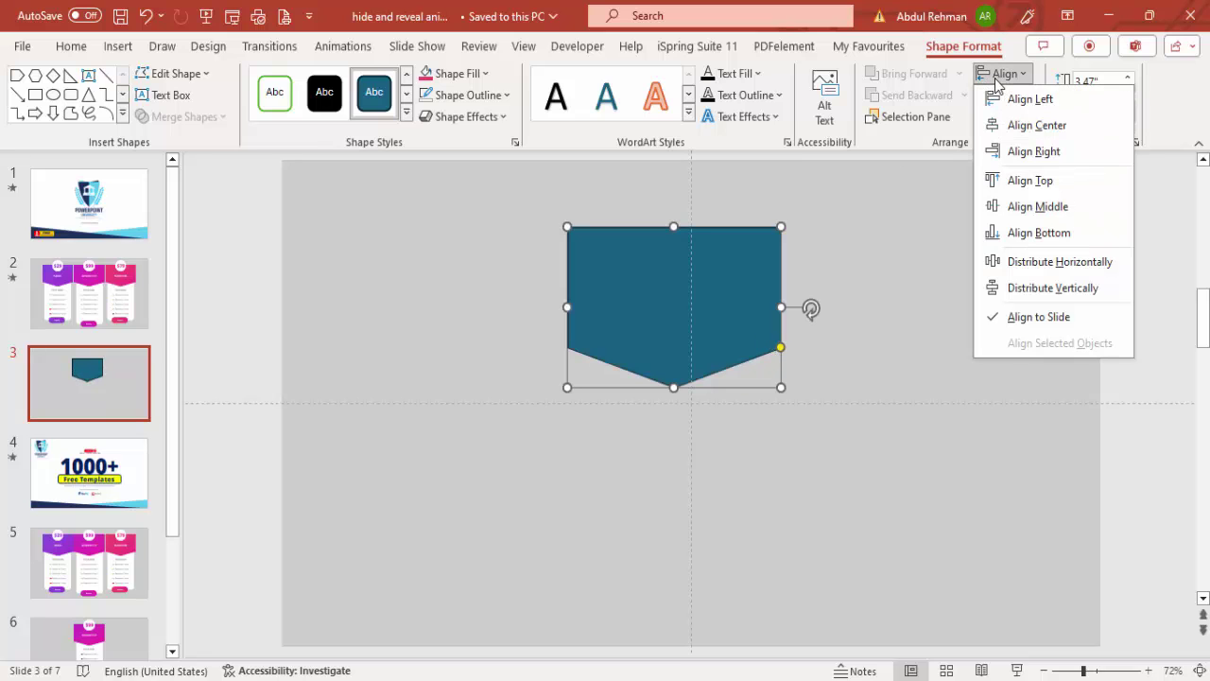
{"action": "left_click", "coordinate": [1042, 123]}
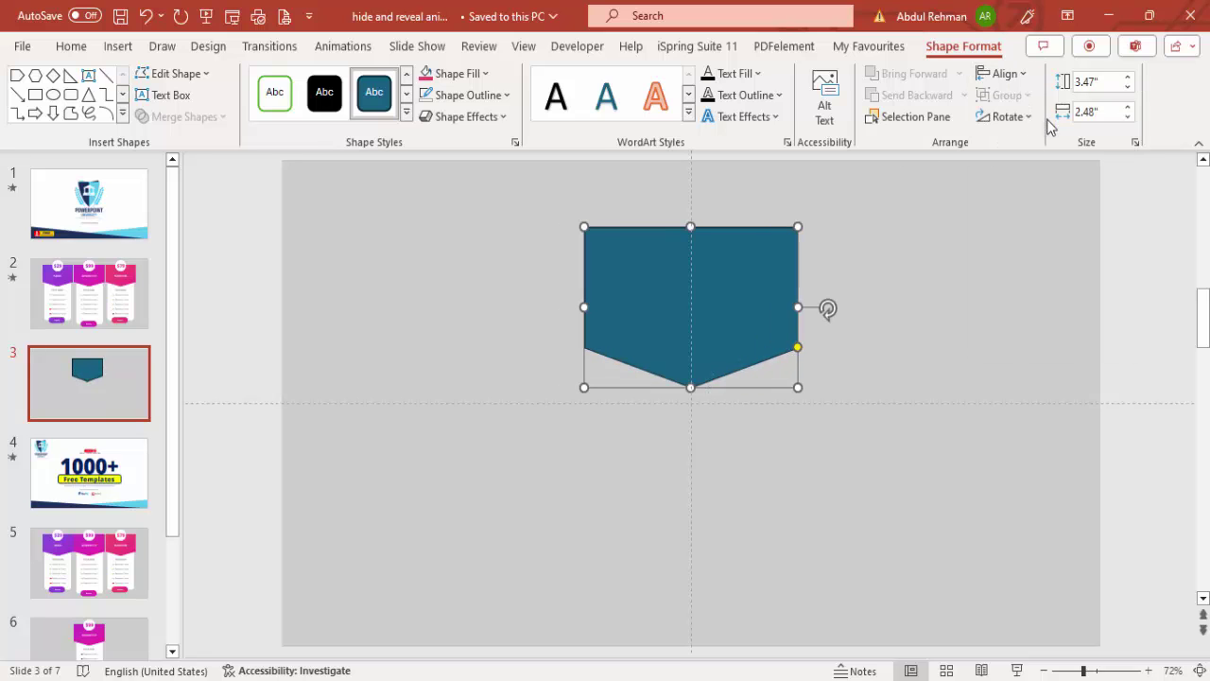
Set the pentagon's Shape Outline to No Outline
{"action": "left_click", "coordinate": [504, 95]}
{"action": "left_click", "coordinate": [479, 355]}
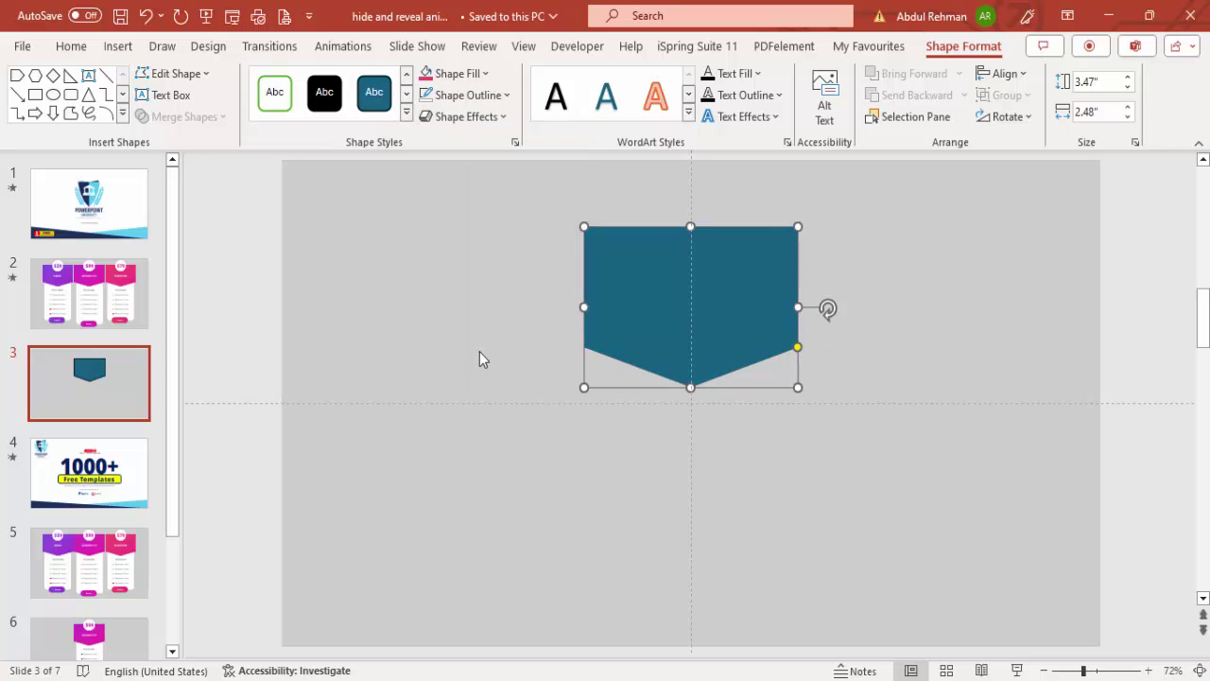
{"action": "right_click", "coordinate": [654, 311]}
Give the pentagon a gradient fill with a dark purple starting stop
{"action": "left_click", "coordinate": [736, 633]}
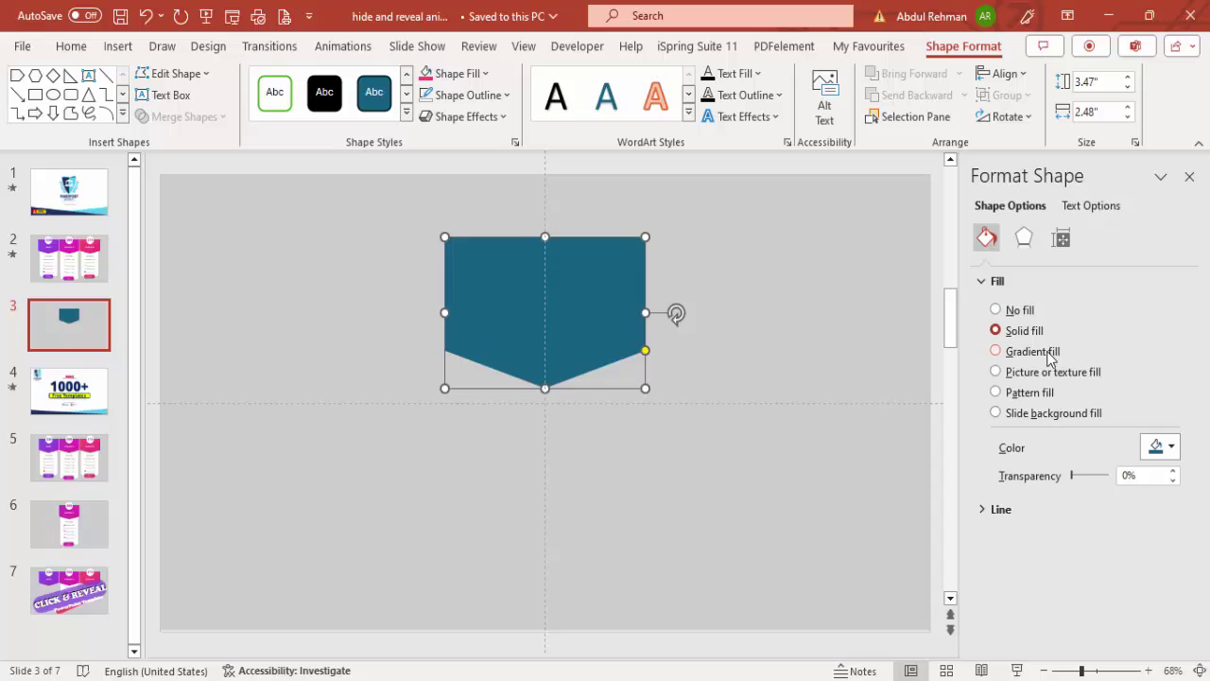
{"action": "left_click", "coordinate": [1045, 353]}
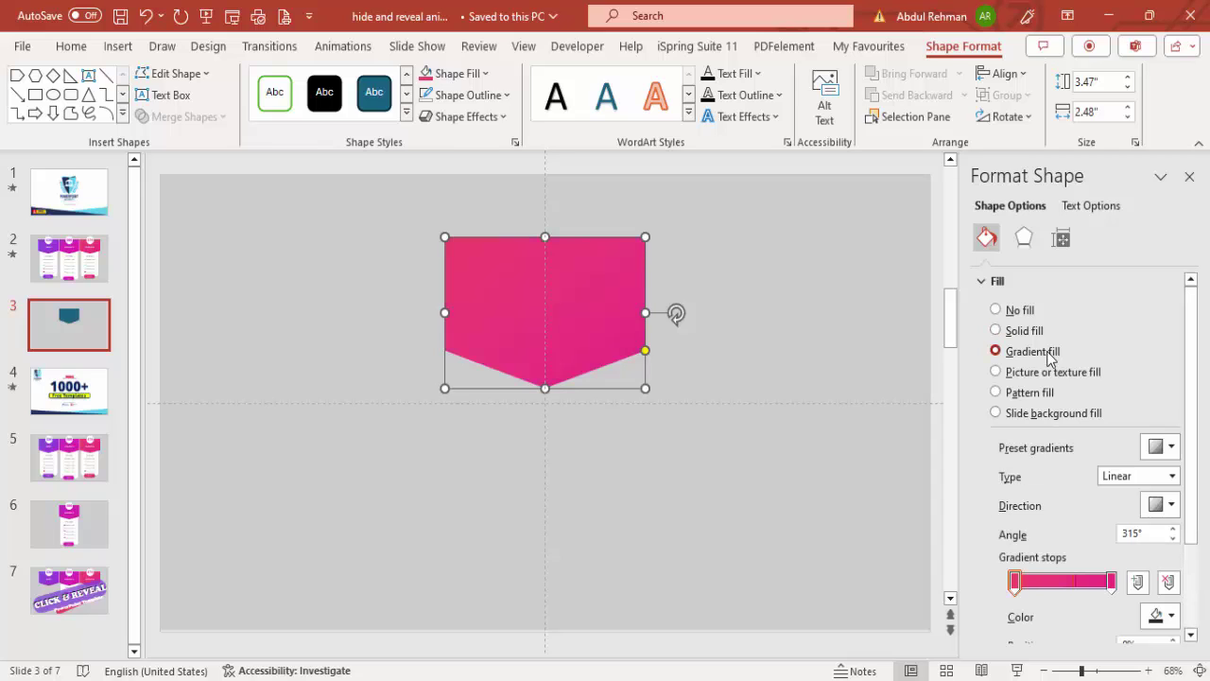
{"action": "left_click", "coordinate": [1112, 581]}
{"action": "left_click", "coordinate": [1017, 582]}
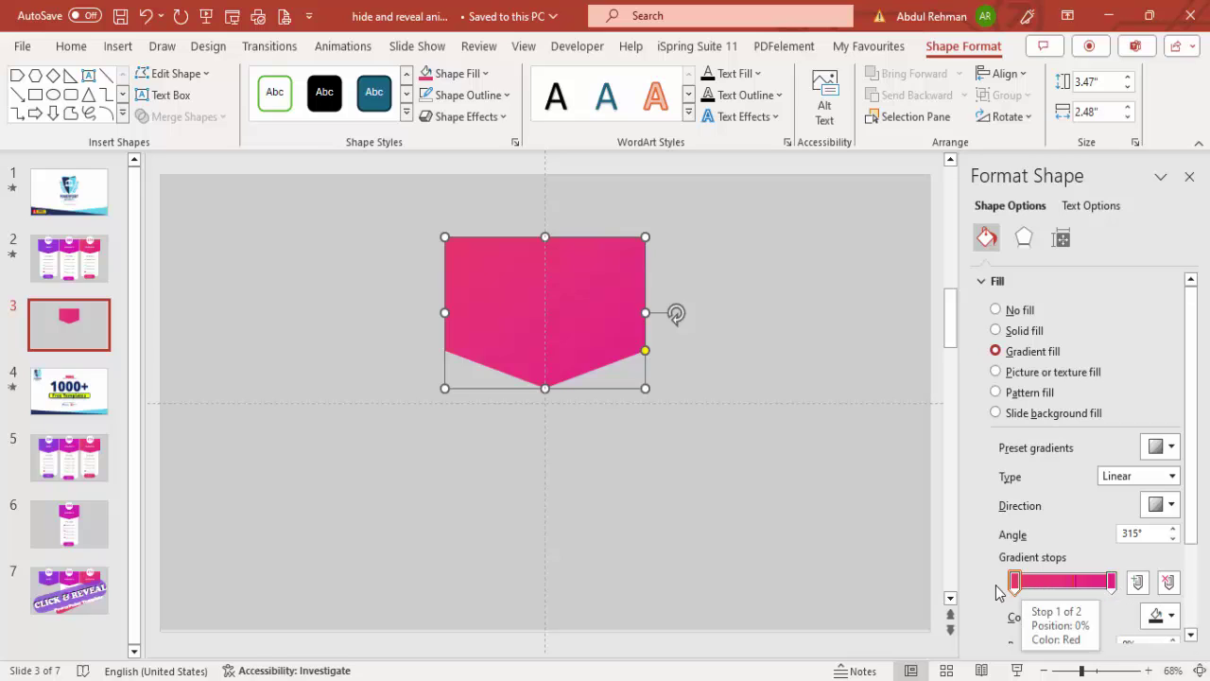
{"action": "left_click", "coordinate": [1159, 615]}
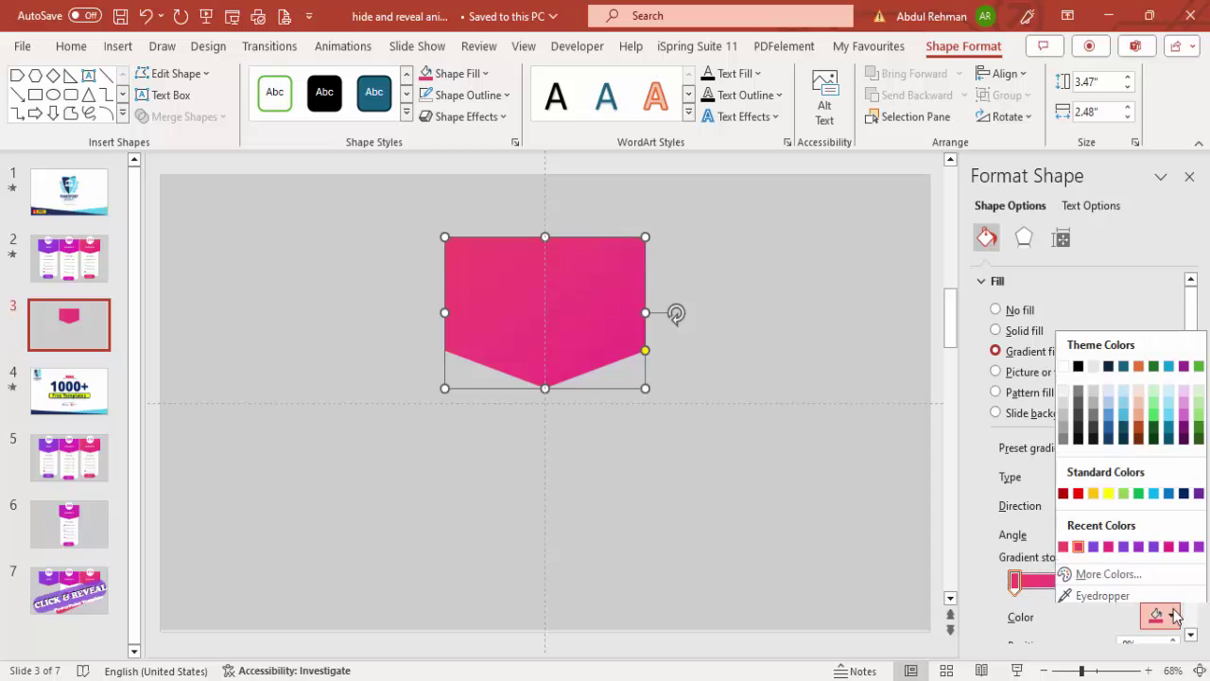
{"action": "left_click", "coordinate": [1103, 591]}
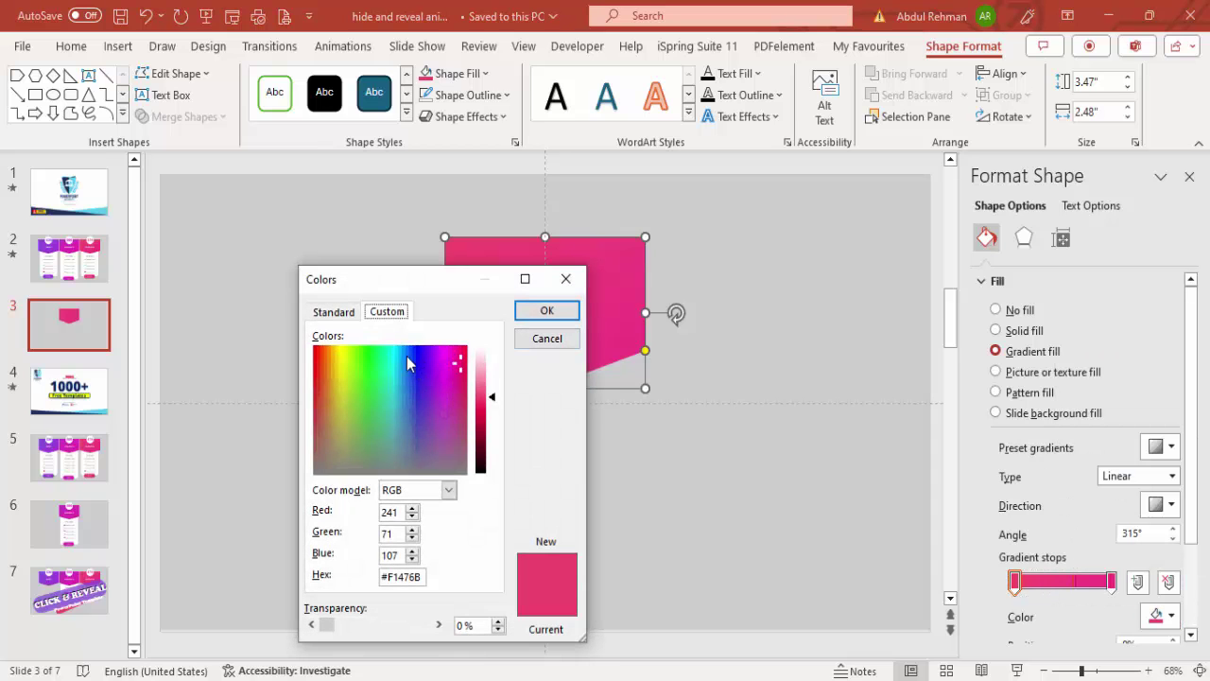
{"action": "left_click", "coordinate": [336, 313]}
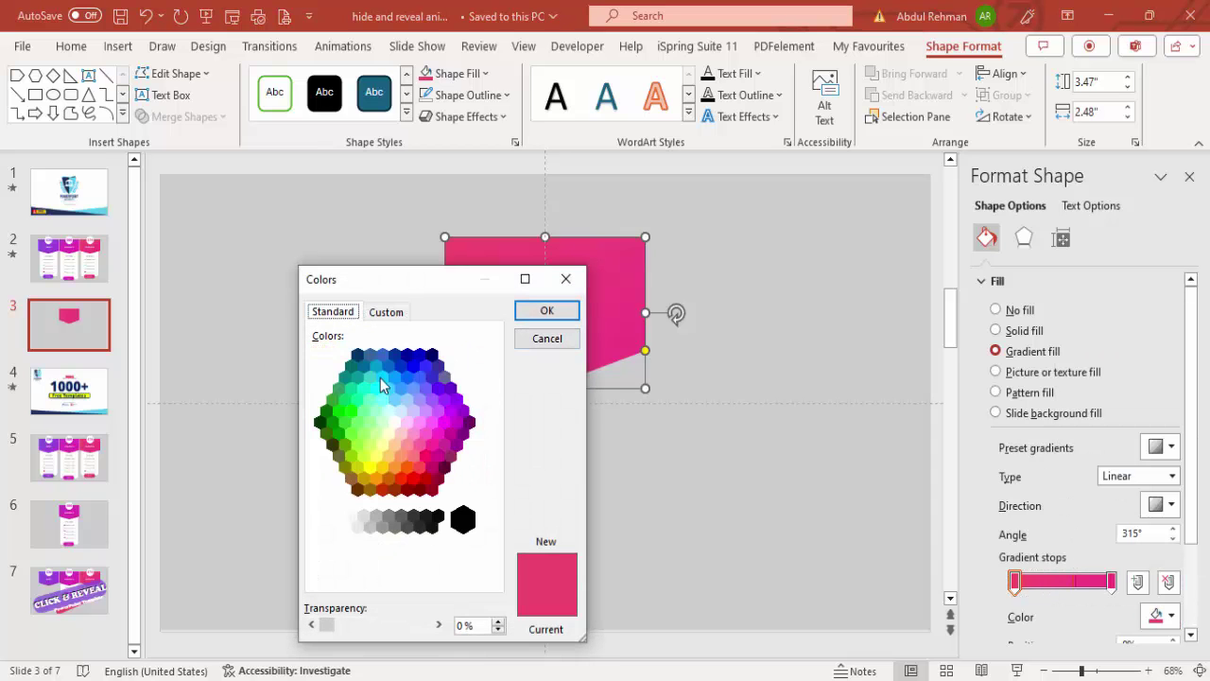
{"action": "left_click", "coordinate": [469, 422]}
{"action": "left_click", "coordinate": [548, 310]}
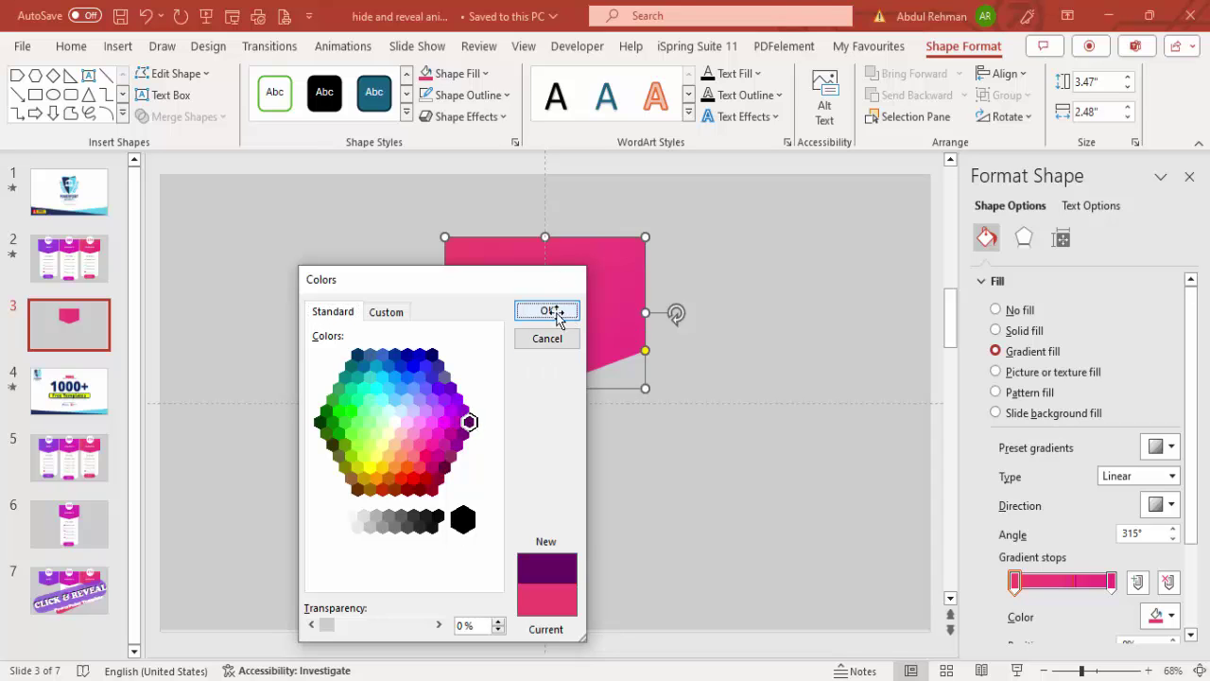
Set the gradient's end stop to blue, completing the 315° purple-to-blue header
{"action": "left_click", "coordinate": [1112, 580]}
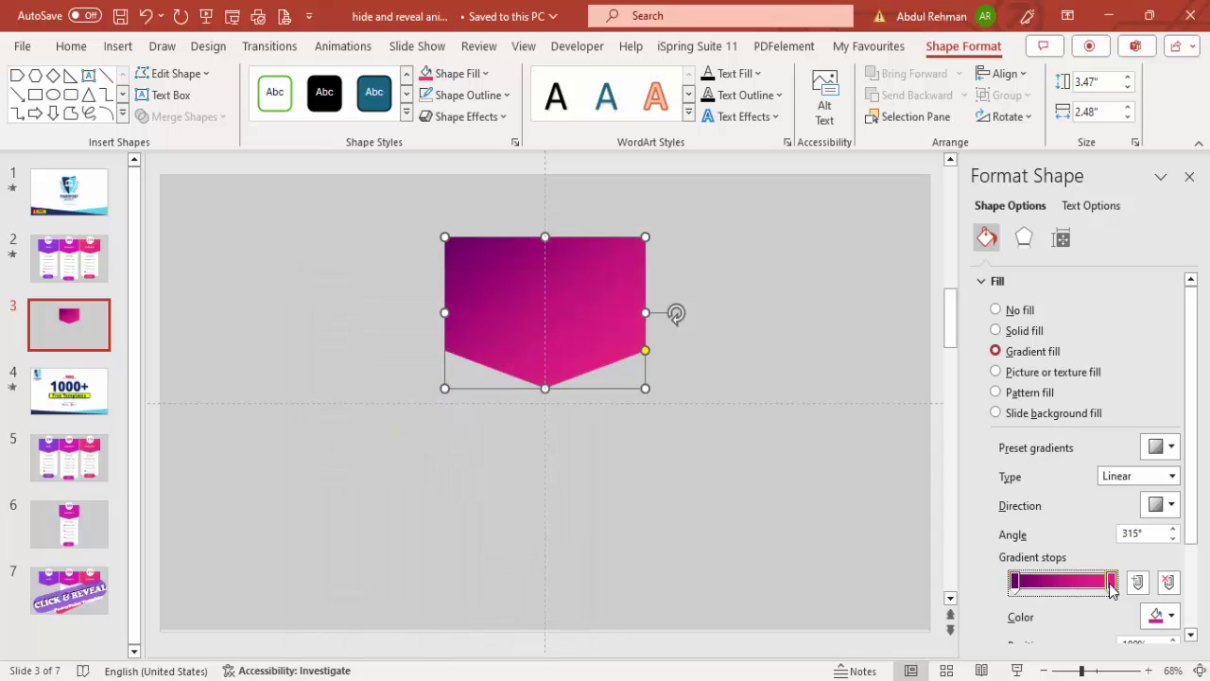
{"action": "left_click", "coordinate": [1162, 615]}
{"action": "left_click", "coordinate": [1102, 571]}
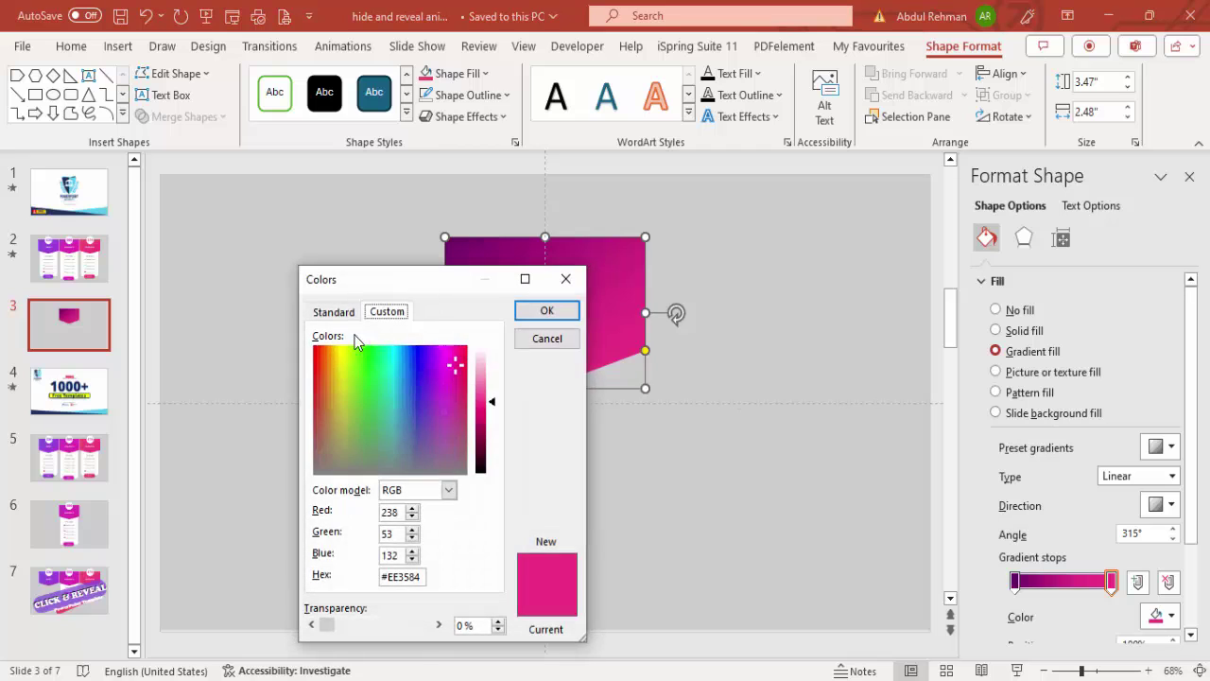
{"action": "left_click", "coordinate": [338, 313]}
{"action": "left_click", "coordinate": [410, 368]}
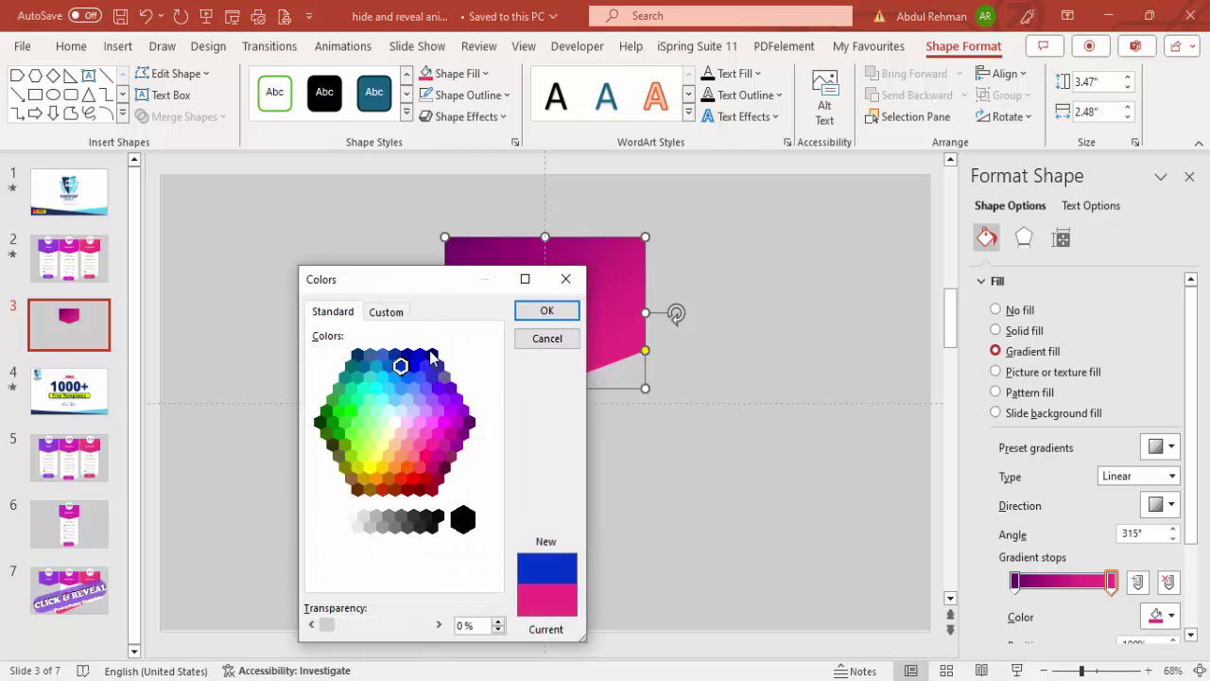
{"action": "left_click", "coordinate": [543, 311]}
{"action": "left_click", "coordinate": [749, 312]}
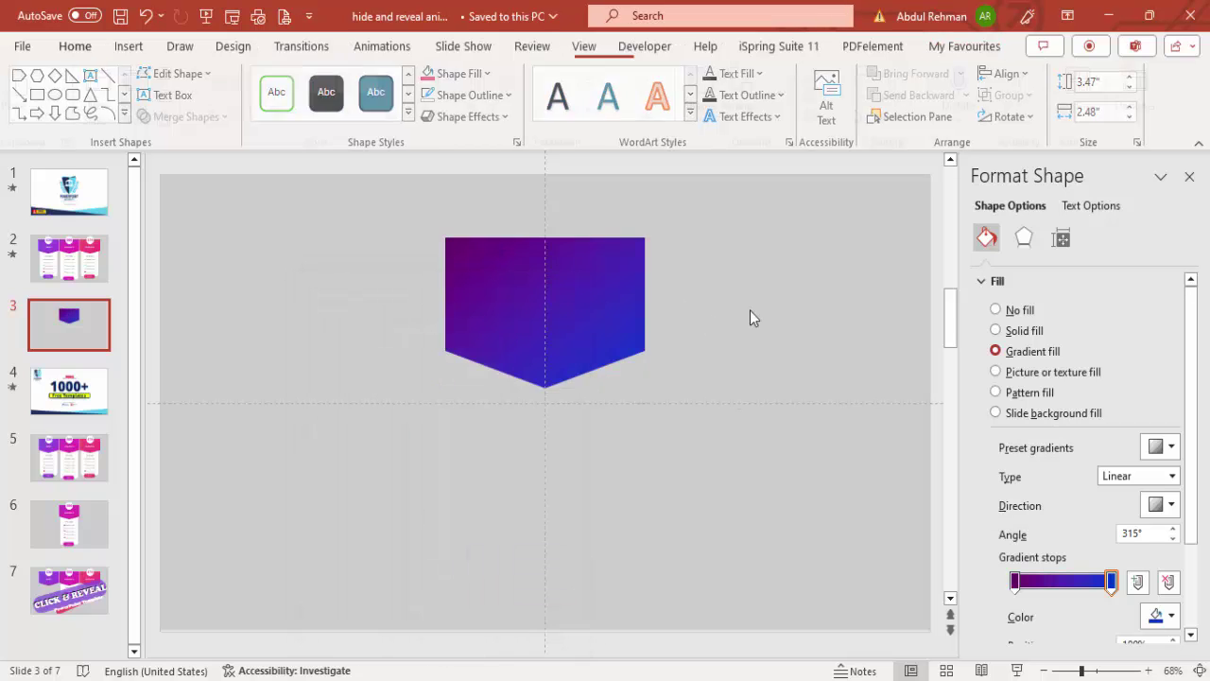
{"action": "left_click", "coordinate": [567, 304]}
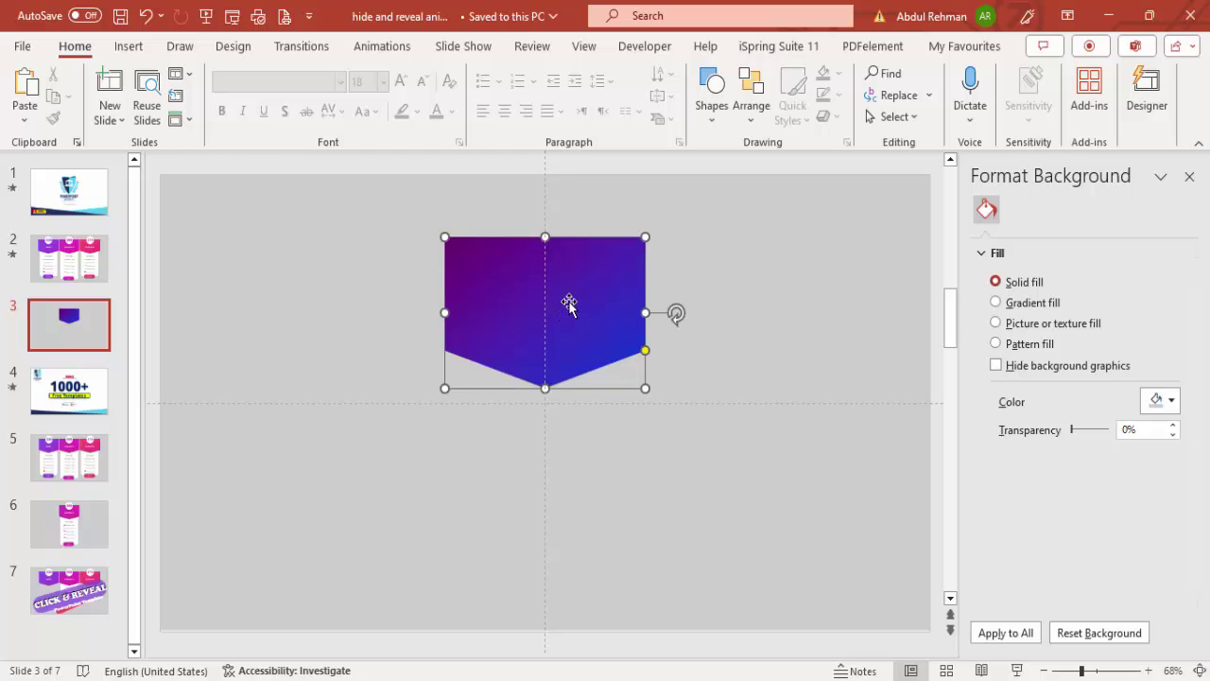
{"action": "left_click", "coordinate": [725, 316]}
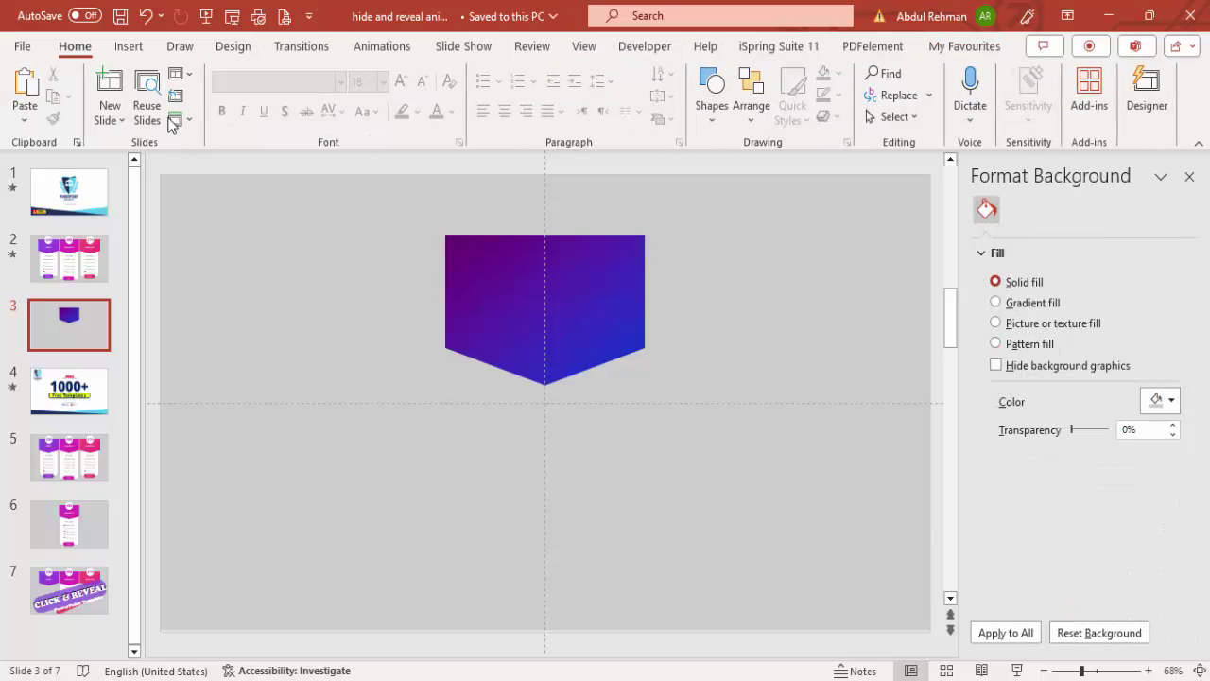
Draw a tall rounded rectangle below the header with less rounded corners
{"action": "left_click", "coordinate": [128, 46]}
{"action": "left_click", "coordinate": [376, 91]}
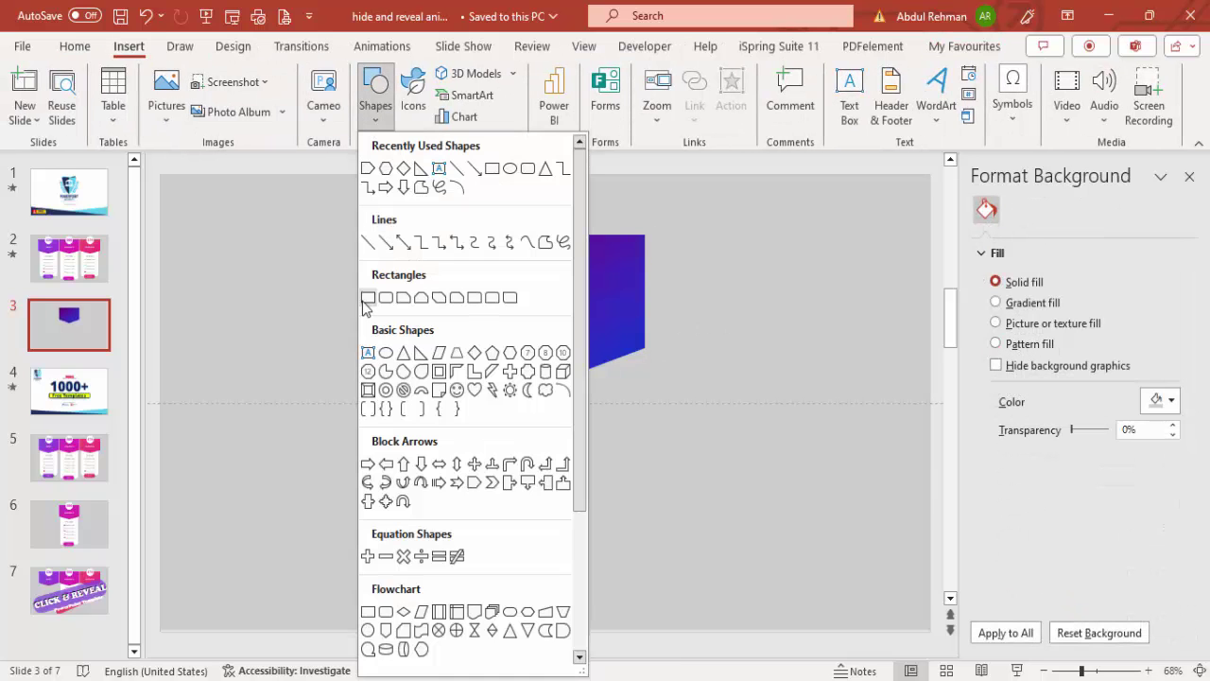
{"action": "left_click", "coordinate": [387, 301]}
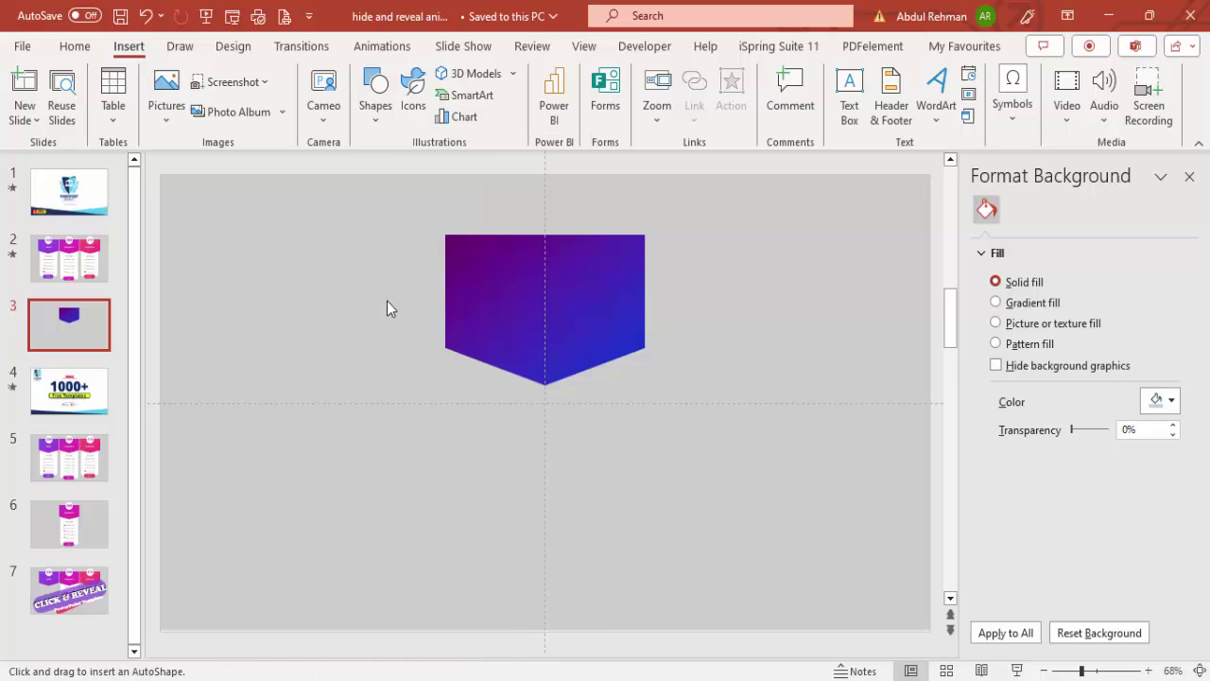
{"action": "left_click_drag", "start_coordinate": [464, 311], "coordinate": [627, 597]}
{"action": "left_click_drag", "start_coordinate": [492, 315], "coordinate": [480, 320]}
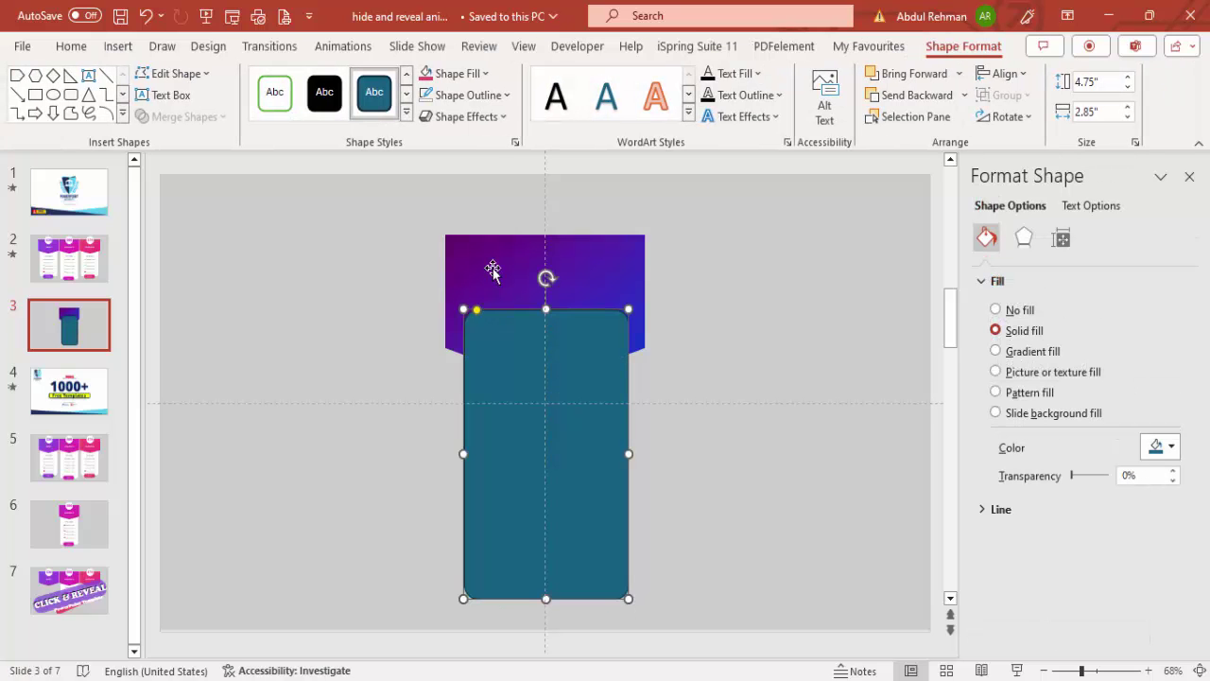
Give the rectangle no outline and a white fill, then send it to back
{"action": "left_click", "coordinate": [486, 96]}
{"action": "left_click", "coordinate": [472, 358]}
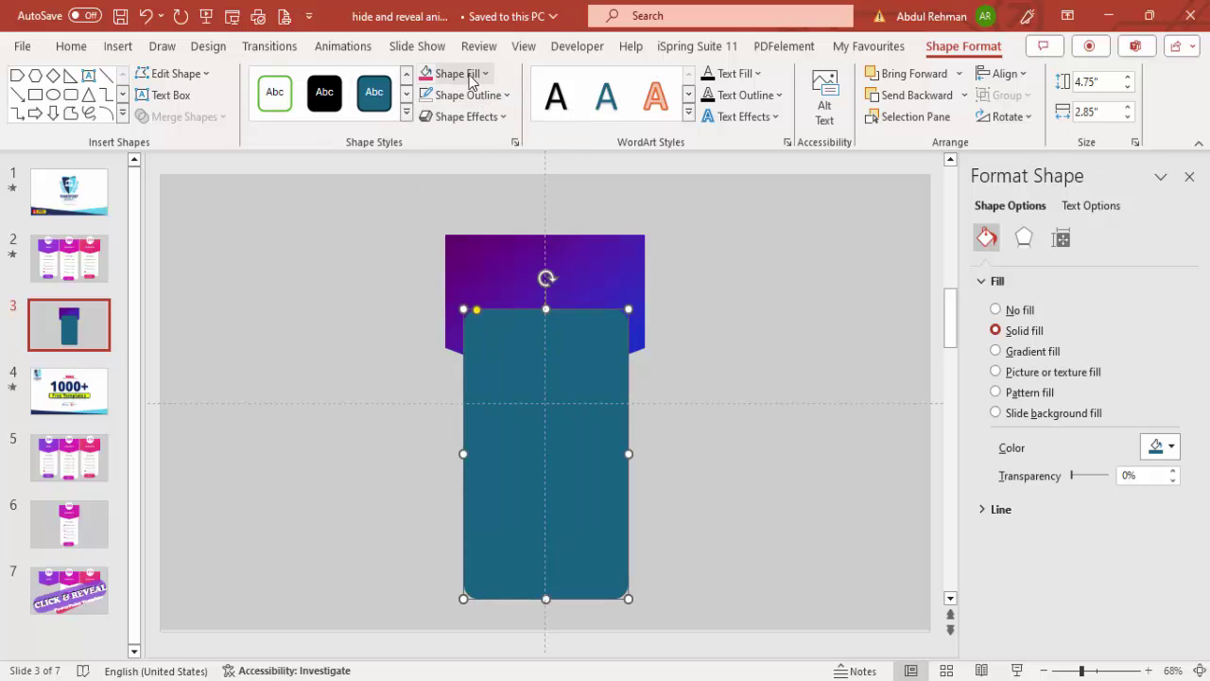
{"action": "left_click", "coordinate": [458, 74]}
{"action": "left_click", "coordinate": [426, 121]}
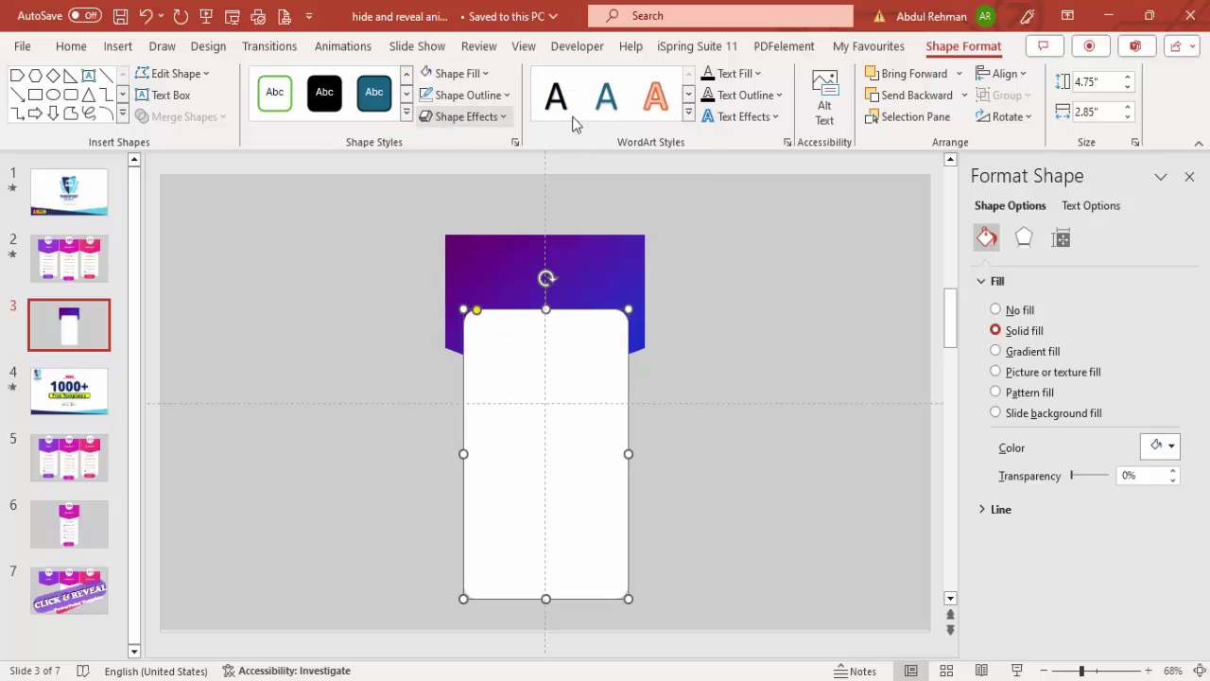
{"action": "left_click", "coordinate": [963, 96]}
{"action": "left_click", "coordinate": [938, 144]}
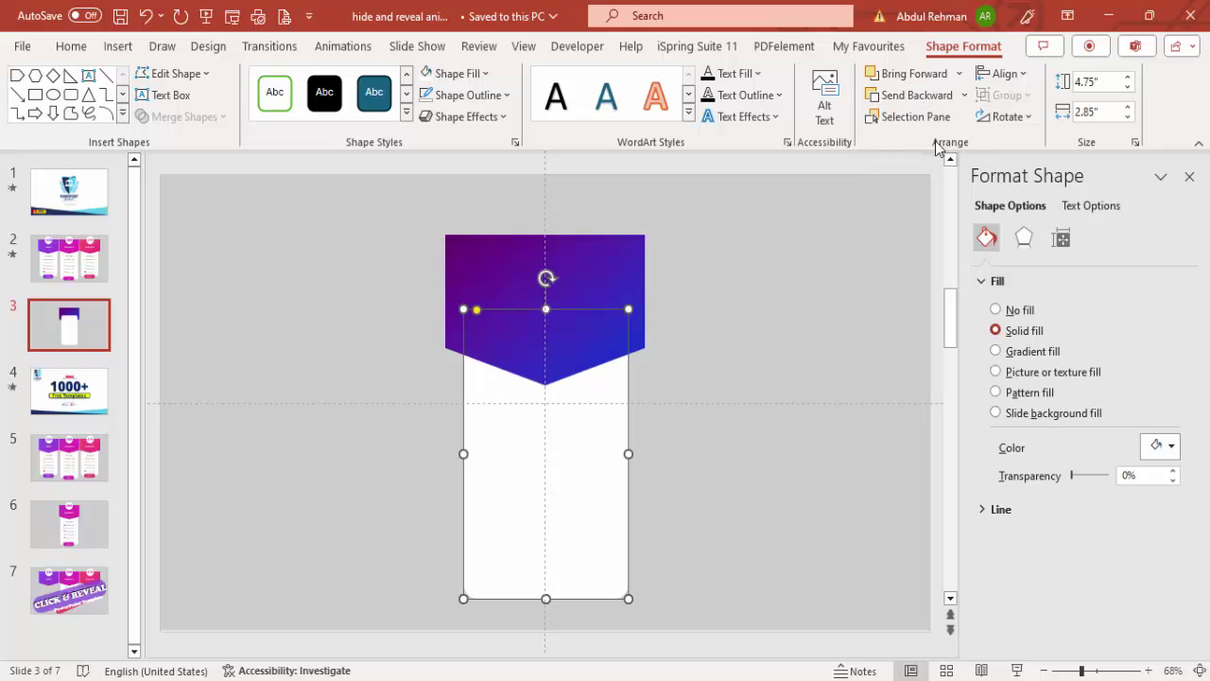
Apply an Offset: Bottom shadow to the white card
{"action": "left_click", "coordinate": [1025, 241]}
{"action": "left_click", "coordinate": [1170, 307]}
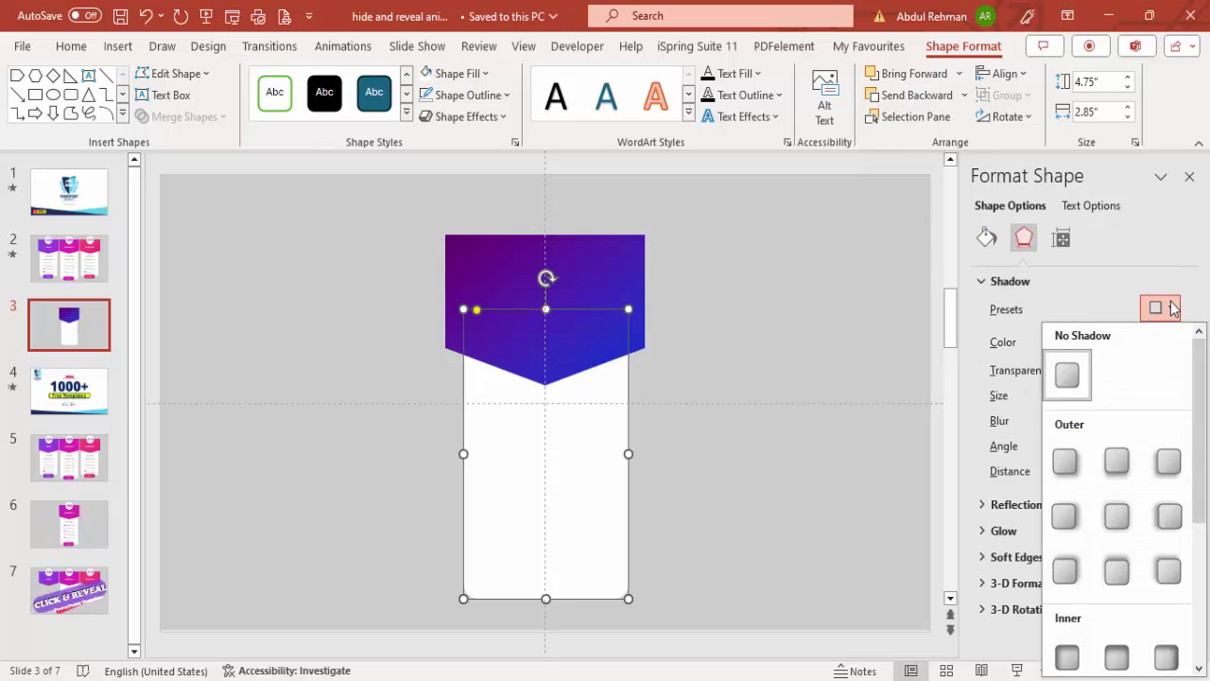
{"action": "left_click", "coordinate": [1116, 461]}
Give the header an Offset: Bottom shadow with 7 pt distance and 13 pt blur
{"action": "left_click", "coordinate": [589, 257]}
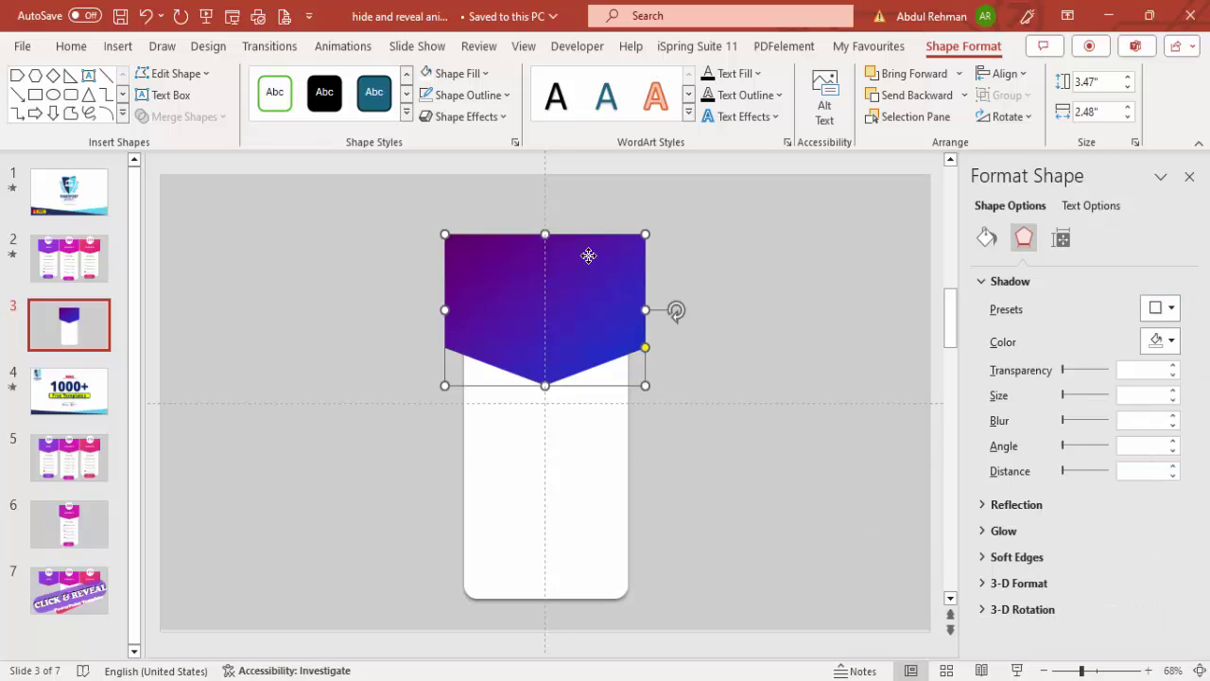
{"action": "left_click", "coordinate": [1162, 308]}
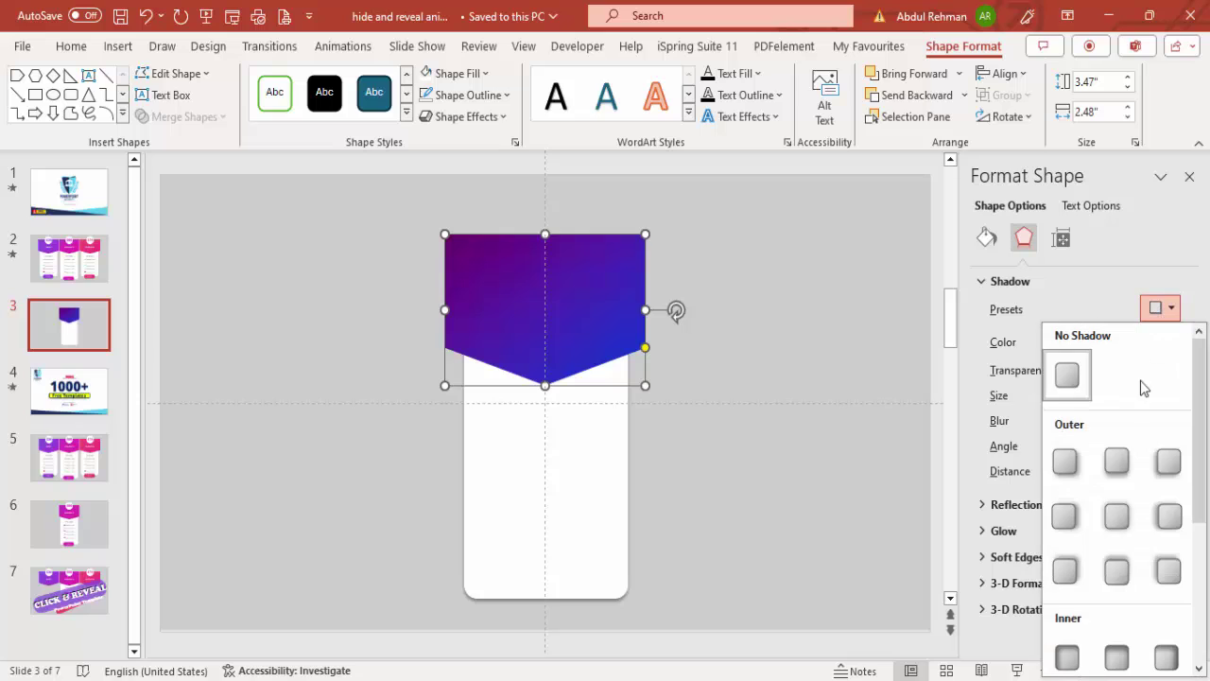
{"action": "left_click", "coordinate": [1117, 463]}
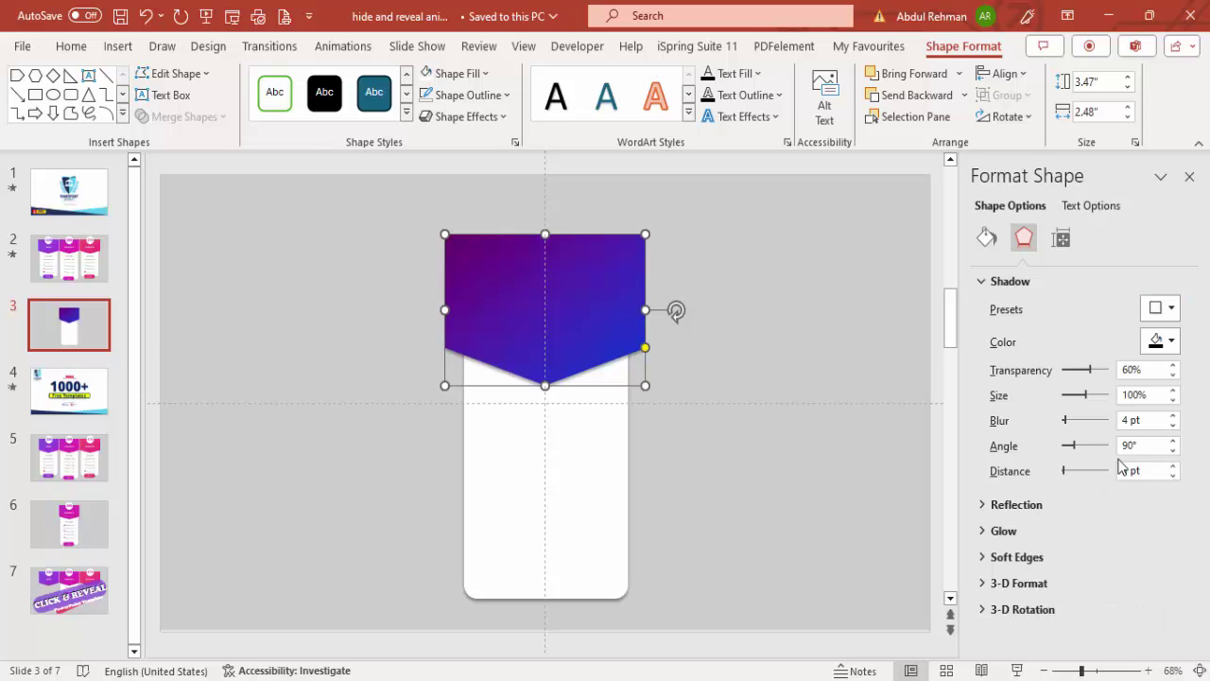
{"action": "left_click", "coordinate": [1173, 467]}
{"action": "left_click", "coordinate": [1173, 467]}
{"action": "left_click", "coordinate": [1173, 467]}
{"action": "left_click", "coordinate": [1173, 467]}
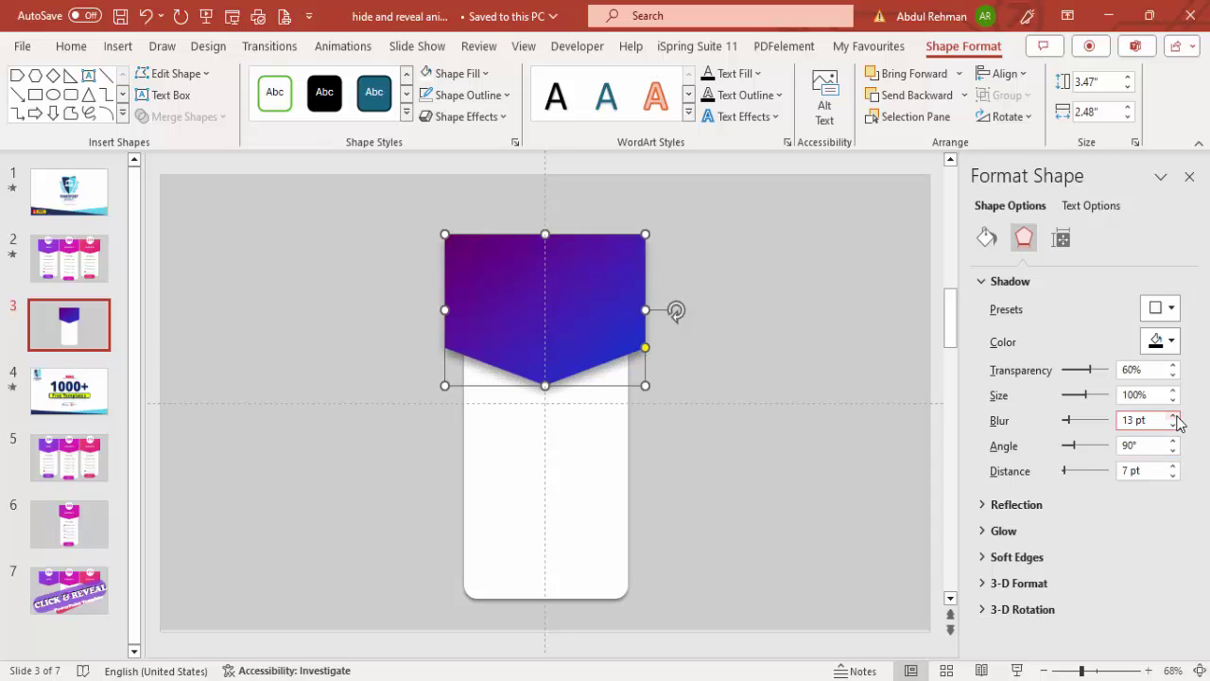
{"action": "left_click", "coordinate": [829, 376]}
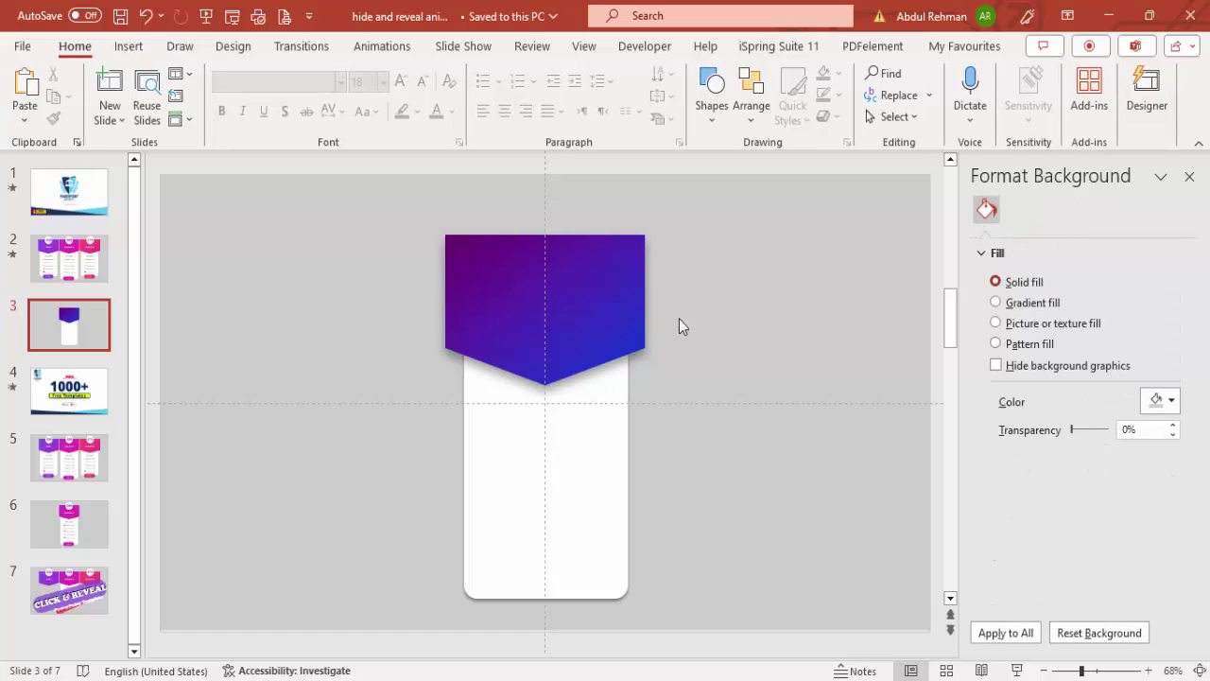
Draw a small rounded rectangle at the card's bottom edge
{"action": "left_click", "coordinate": [129, 48]}
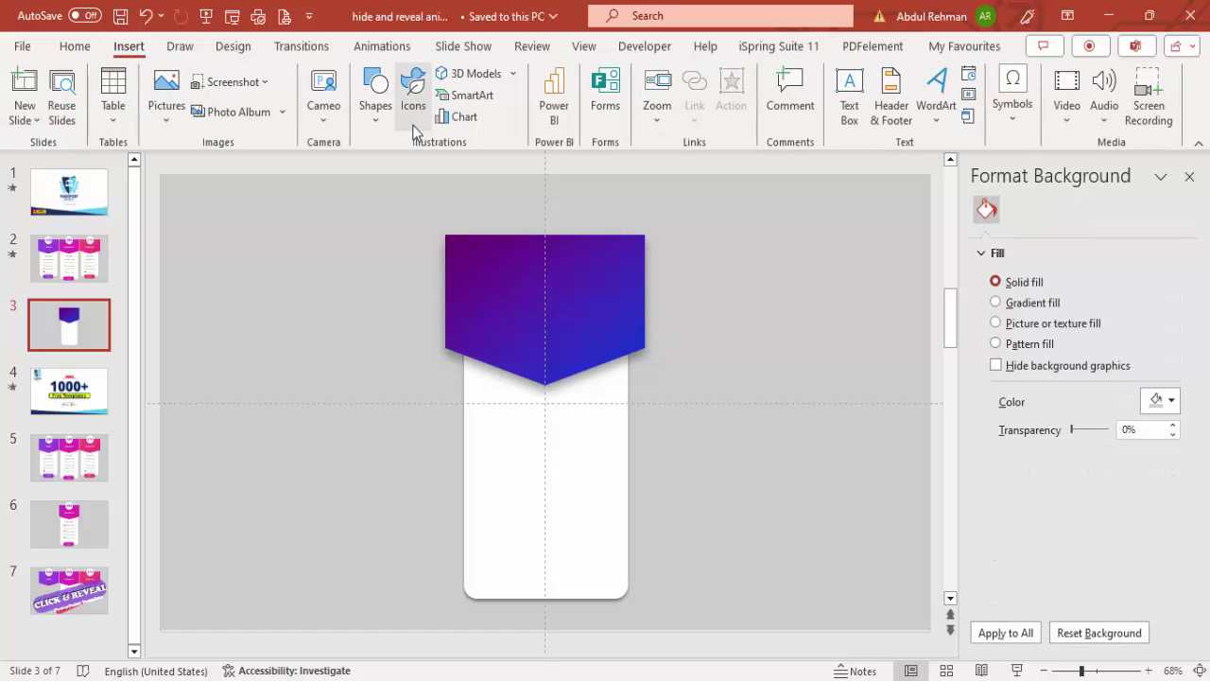
{"action": "left_click", "coordinate": [364, 123]}
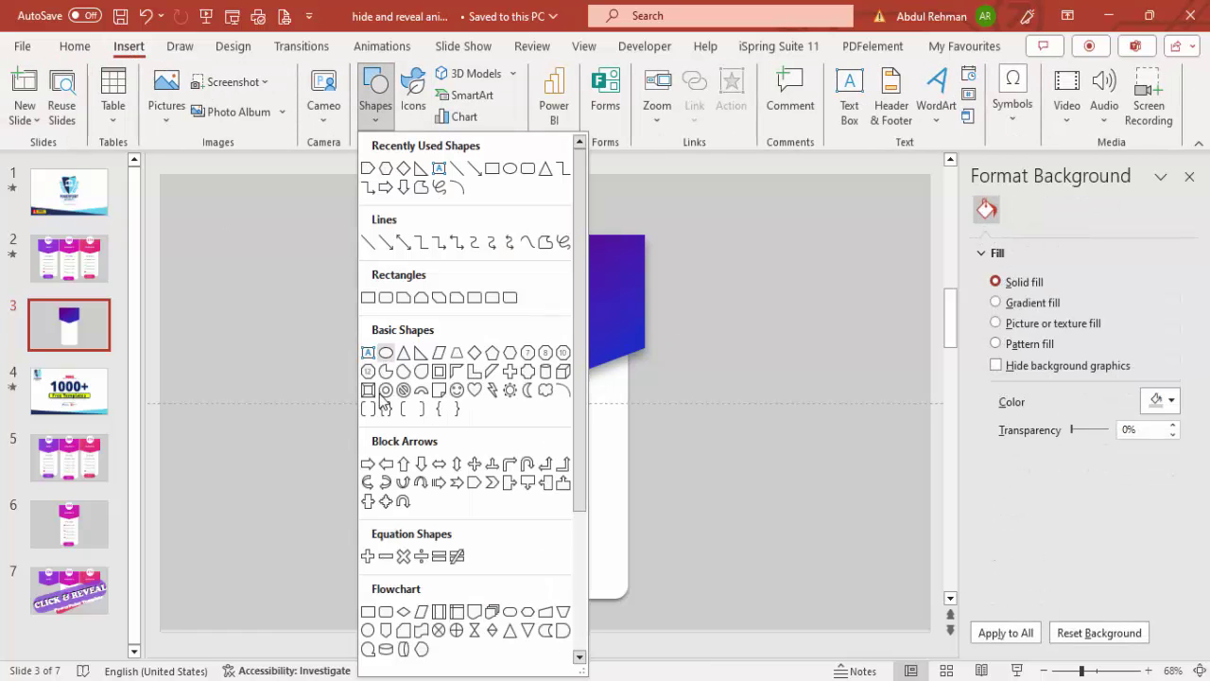
{"action": "left_click", "coordinate": [386, 298]}
{"action": "left_click_drag", "start_coordinate": [504, 579], "coordinate": [593, 608]}
Make the button outline-free with a purple-blue gradient, centred, with fully rounded ends
{"action": "left_click", "coordinate": [463, 95]}
{"action": "left_click", "coordinate": [476, 354]}
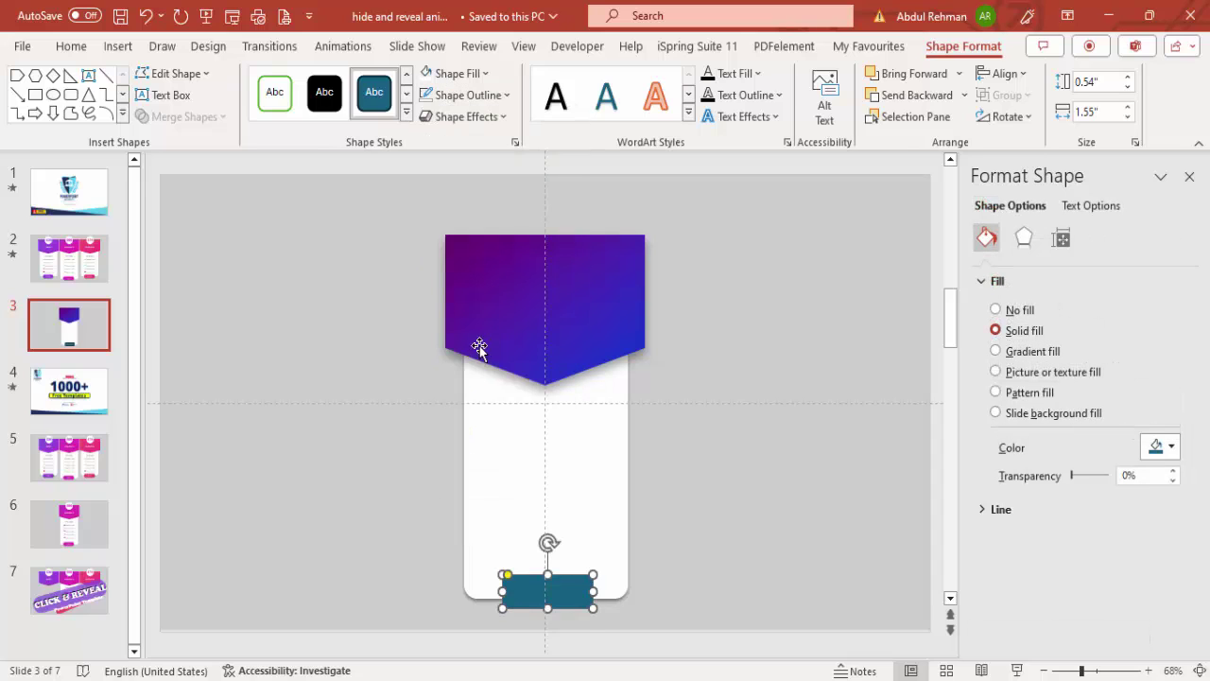
{"action": "left_click", "coordinate": [1031, 352]}
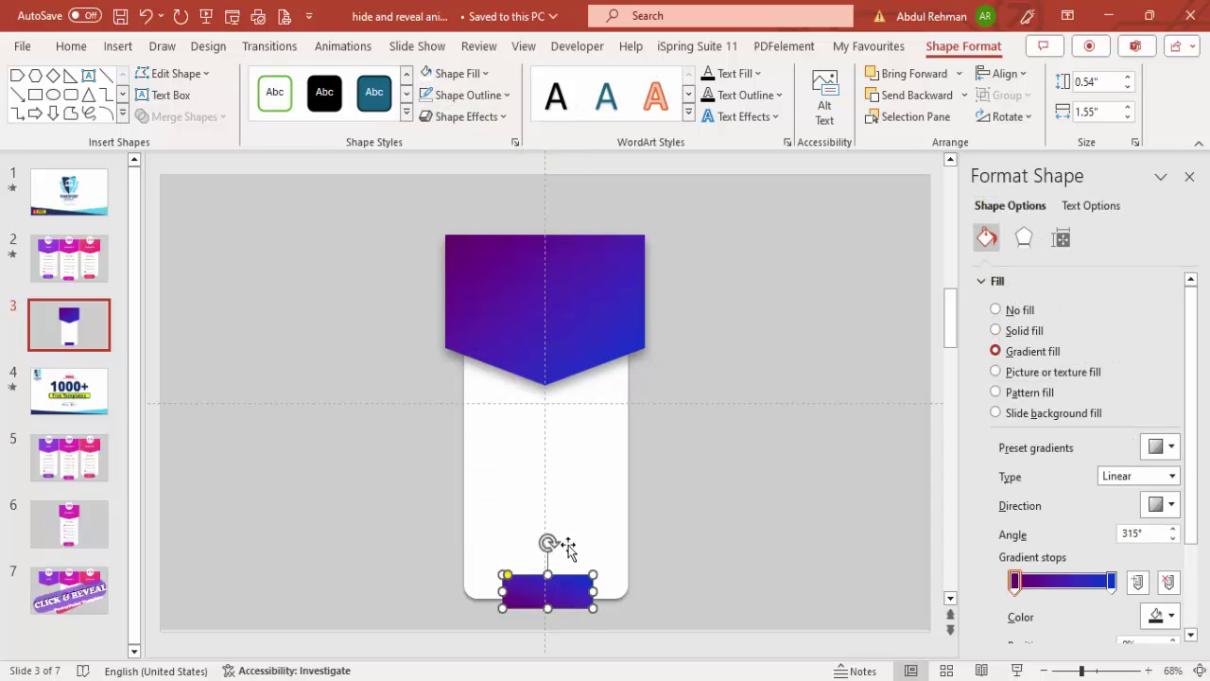
{"action": "left_click_drag", "start_coordinate": [580, 581], "coordinate": [569, 588]}
{"action": "key", "text": "Down"}
{"action": "key", "text": "Down"}
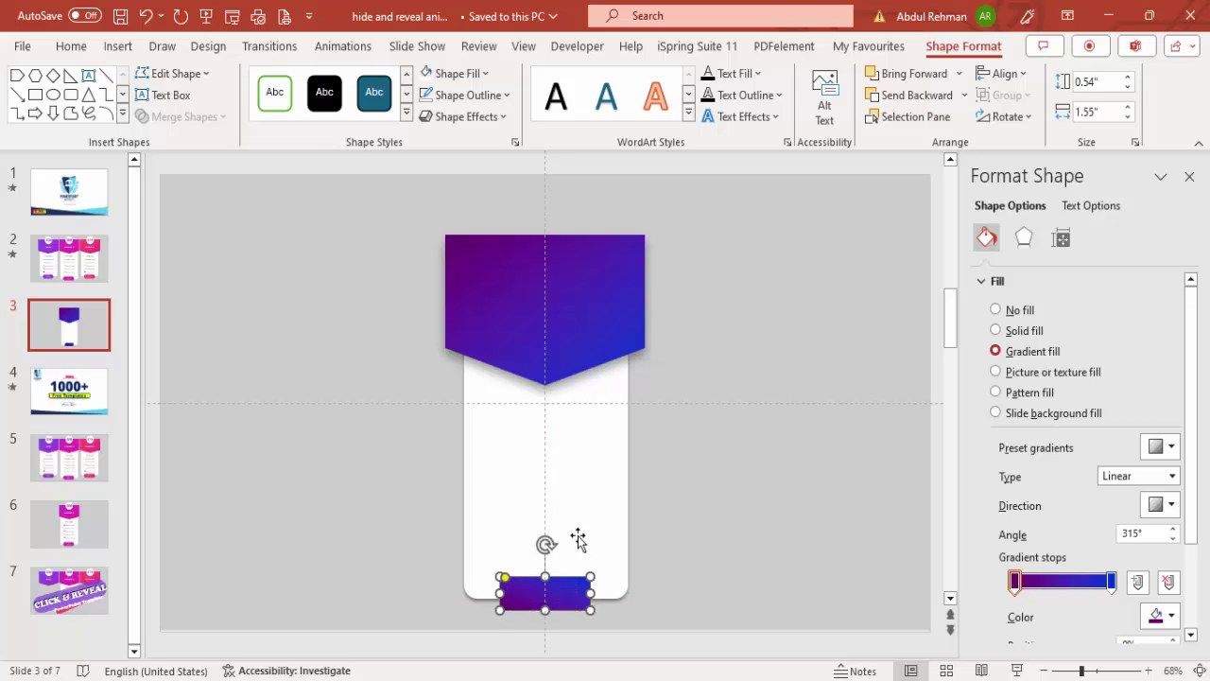
{"action": "left_click_drag", "start_coordinate": [504, 578], "coordinate": [516, 578]}
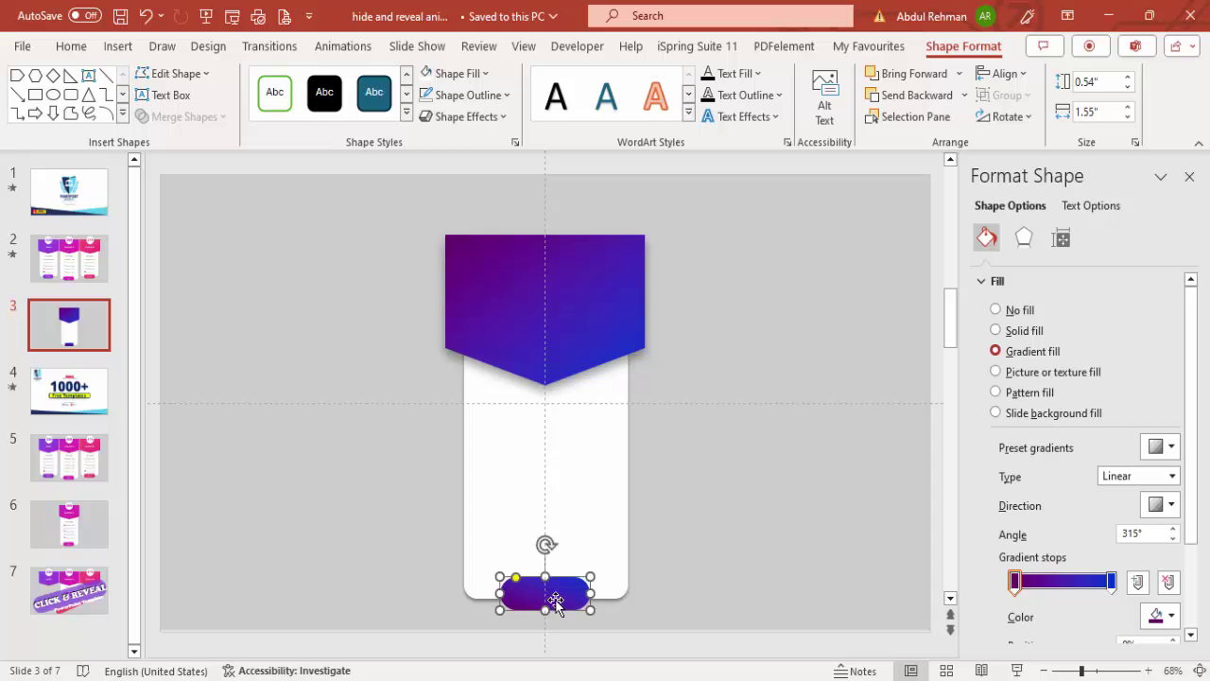
{"action": "left_click", "coordinate": [678, 486]}
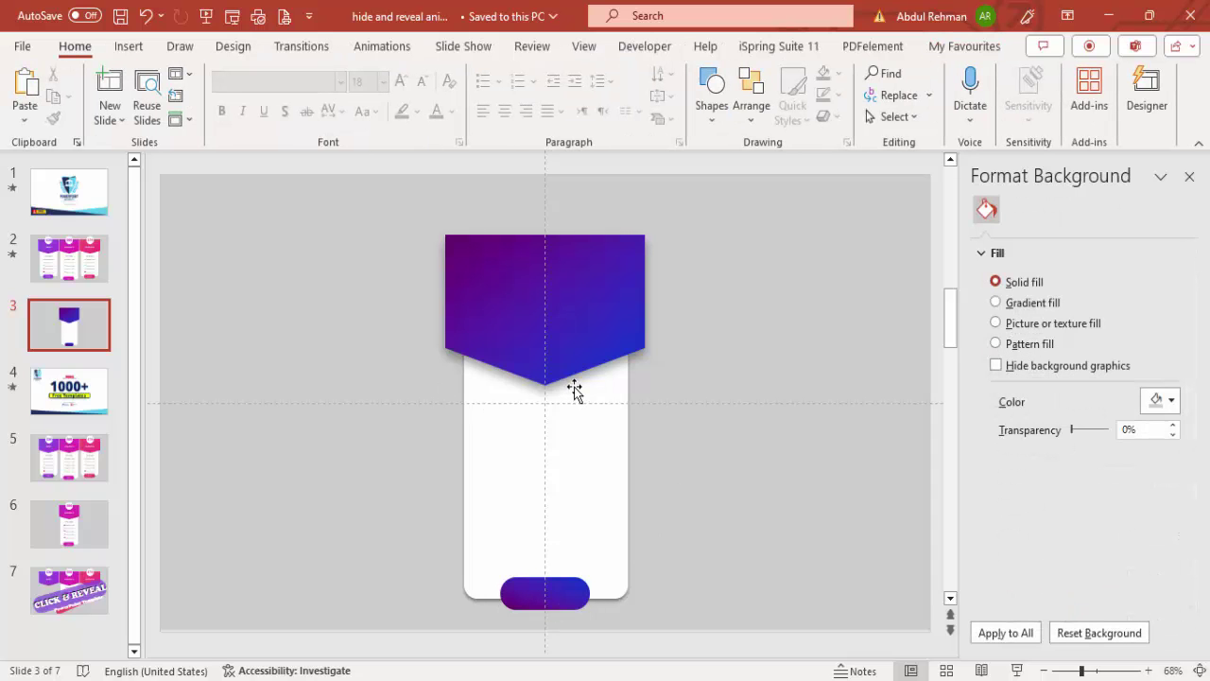
Draw a 1.28" white circle with no outline centred on the header's top edge
{"action": "left_click", "coordinate": [128, 46]}
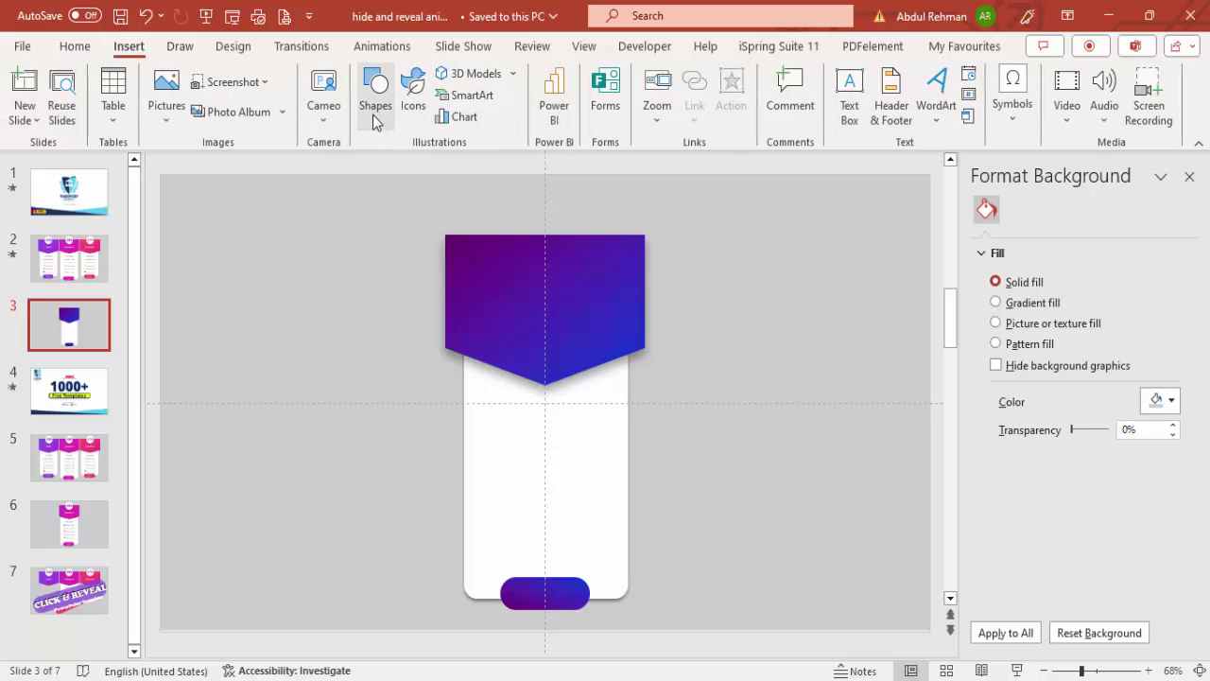
{"action": "left_click", "coordinate": [373, 114]}
{"action": "left_click", "coordinate": [384, 352]}
{"action": "mouse_move", "coordinate": [531, 198]}
{"action": "left_mouse_down"}
{"action": "mouse_move", "coordinate": [599, 268]}
{"action": "mouse_move", "coordinate": [544, 236]}
{"action": "left_mouse_up"}
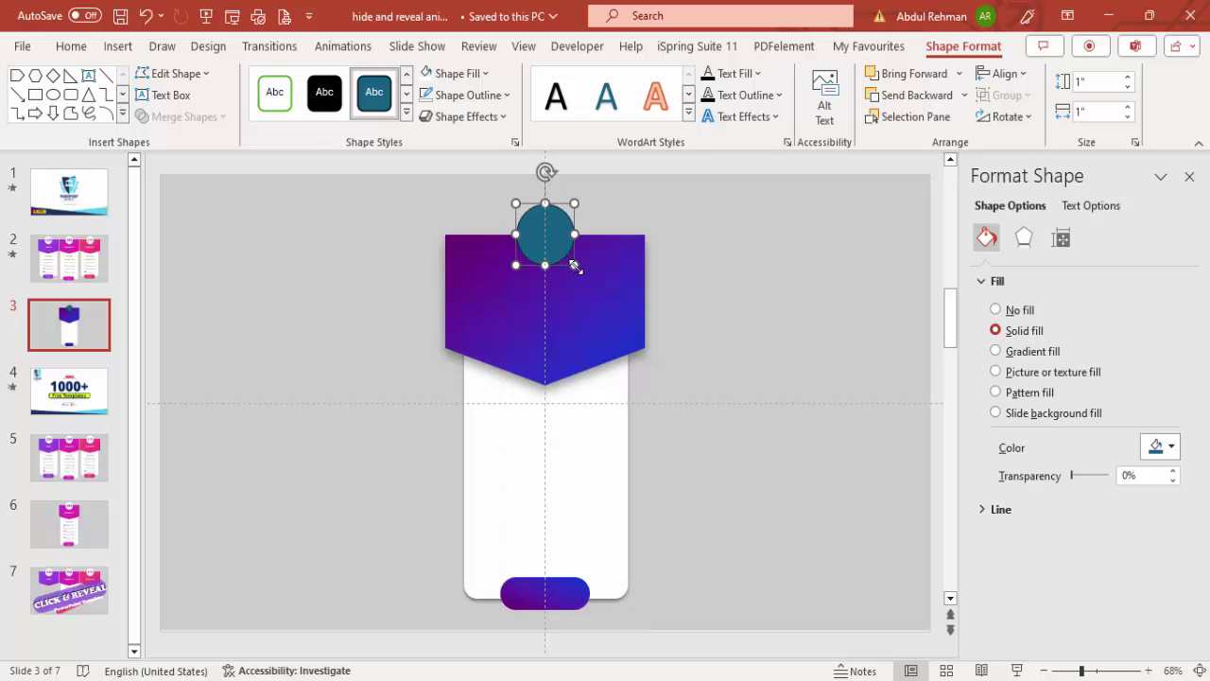
{"action": "left_click_drag", "start_coordinate": [575, 266], "coordinate": [582, 272]}
{"action": "left_click", "coordinate": [464, 95]}
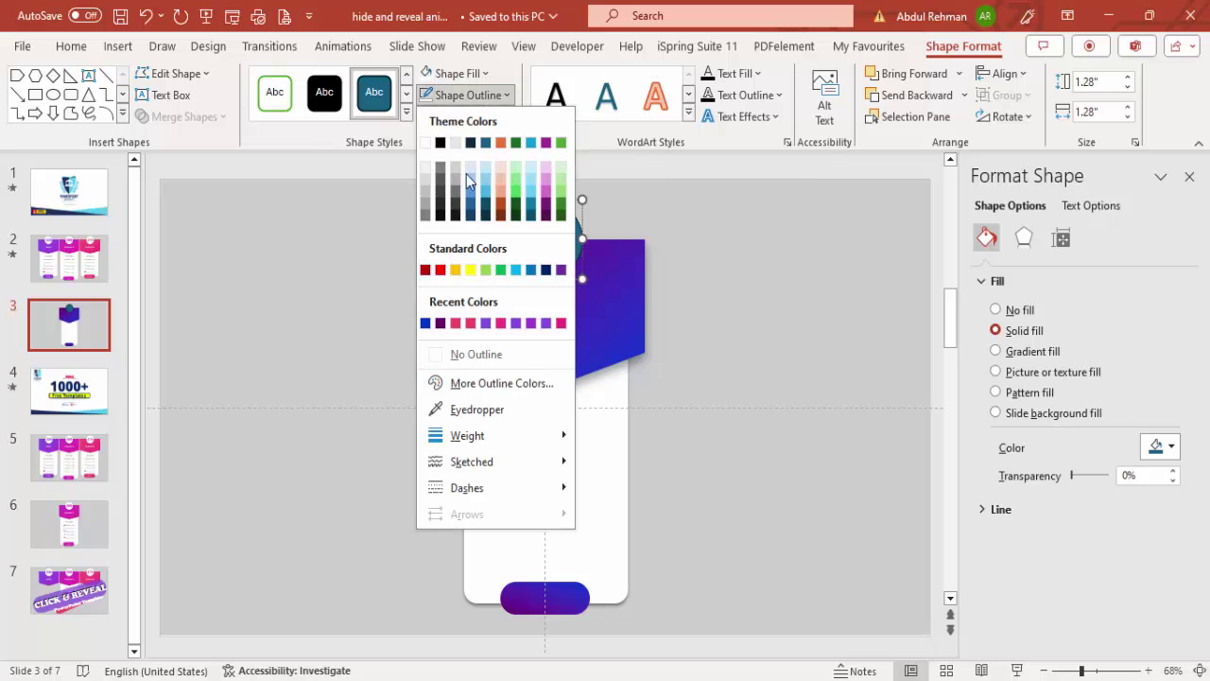
{"action": "left_click", "coordinate": [483, 348]}
{"action": "left_click", "coordinate": [423, 74]}
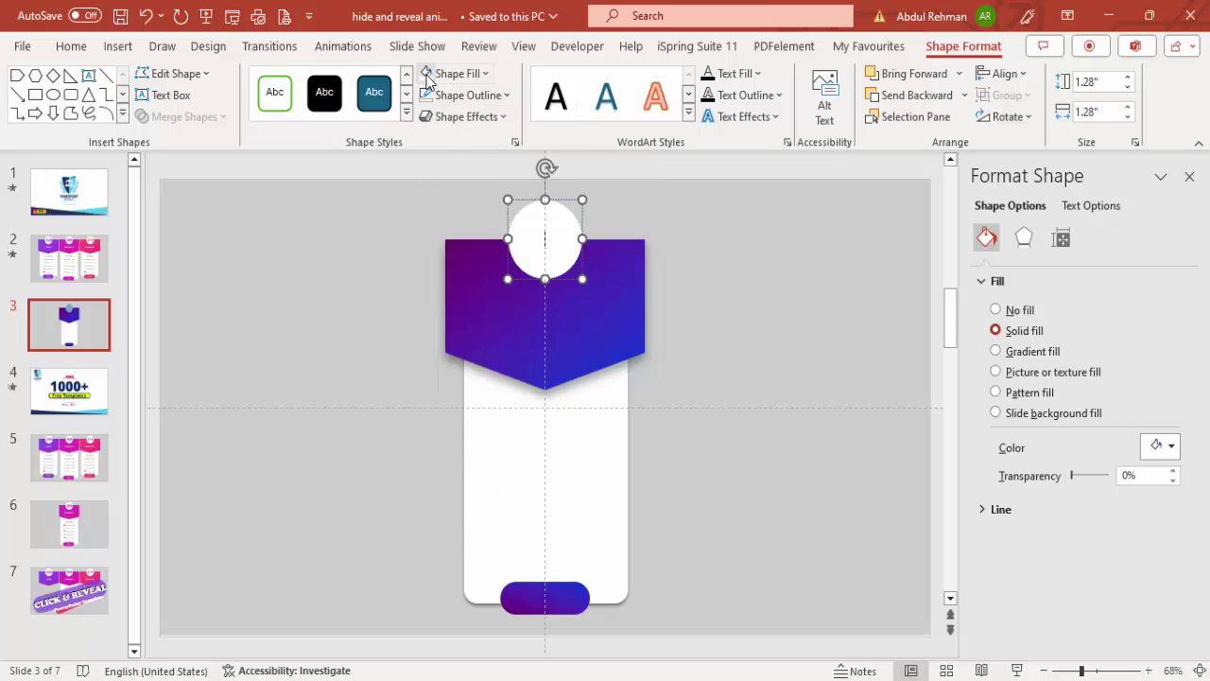
Give the white circle an Outer Offset: Bottom shadow with 10 pt distance
{"action": "left_click", "coordinate": [1023, 239]}
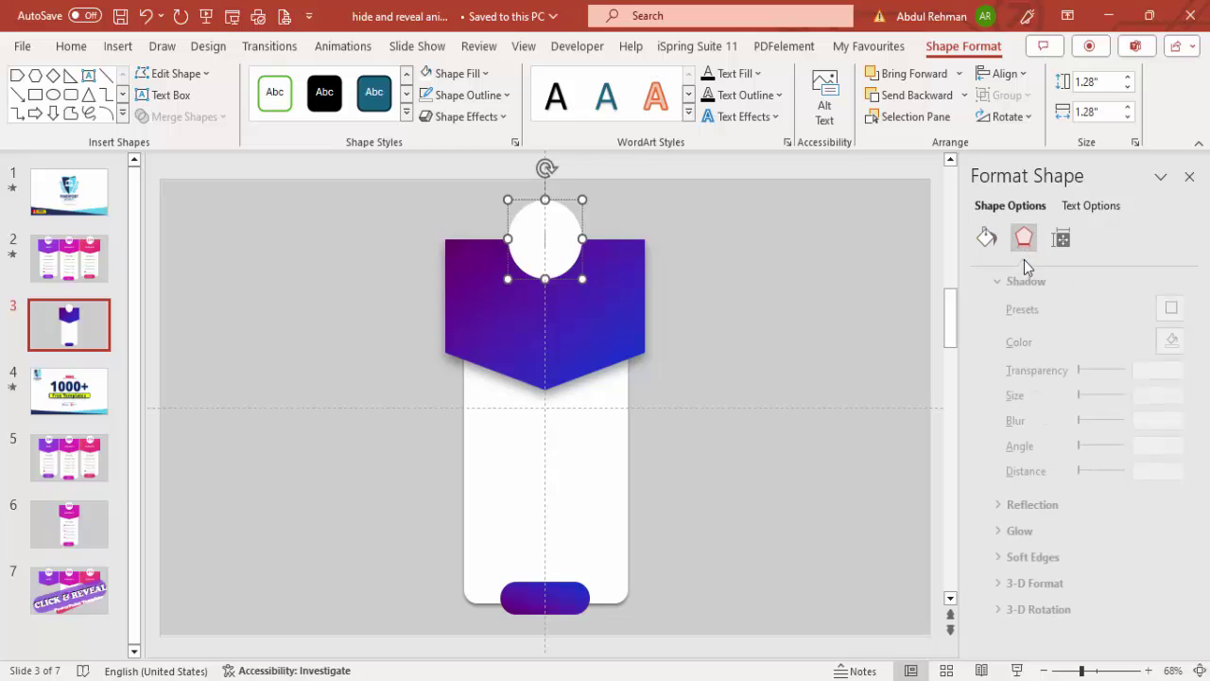
{"action": "left_click", "coordinate": [1161, 308]}
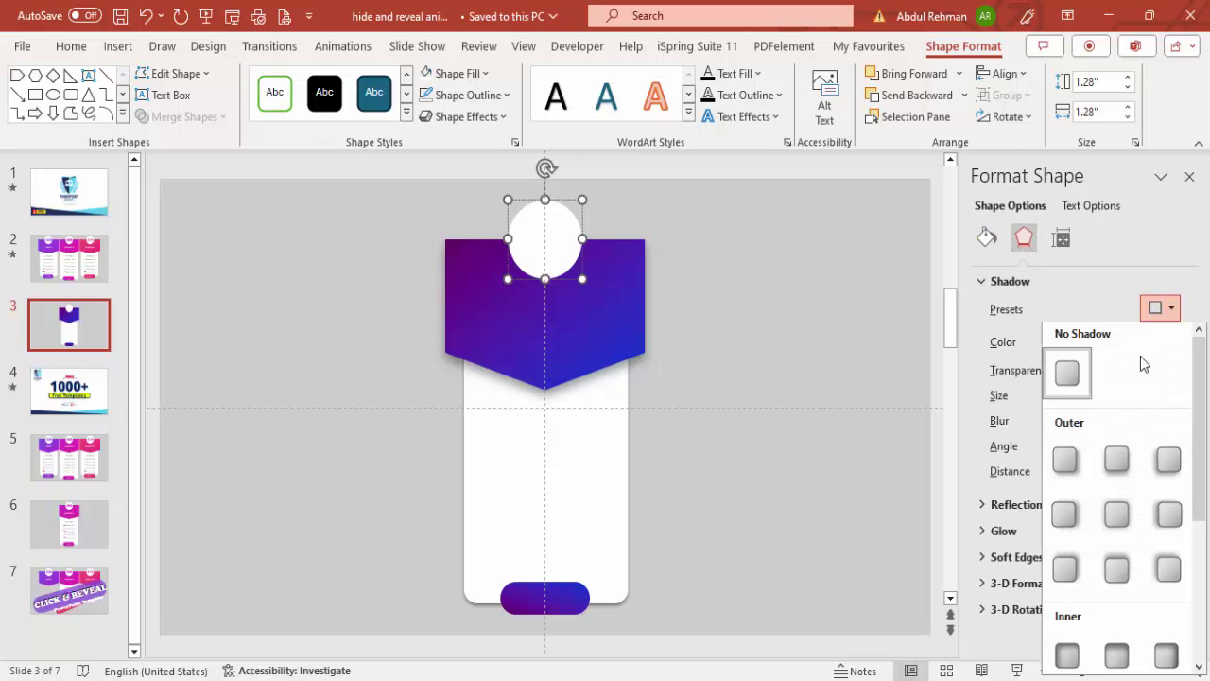
{"action": "left_click", "coordinate": [1117, 463]}
{"action": "left_click", "coordinate": [1173, 465]}
{"action": "left_click", "coordinate": [1173, 469]}
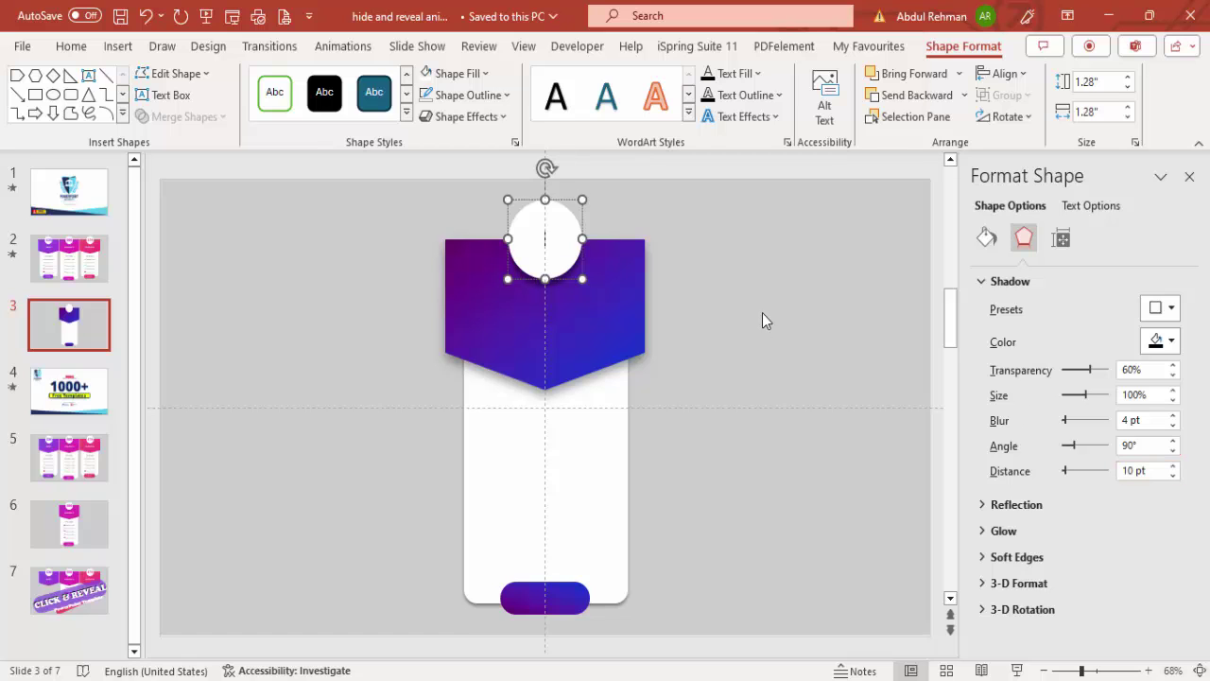
{"action": "left_click", "coordinate": [768, 314]}
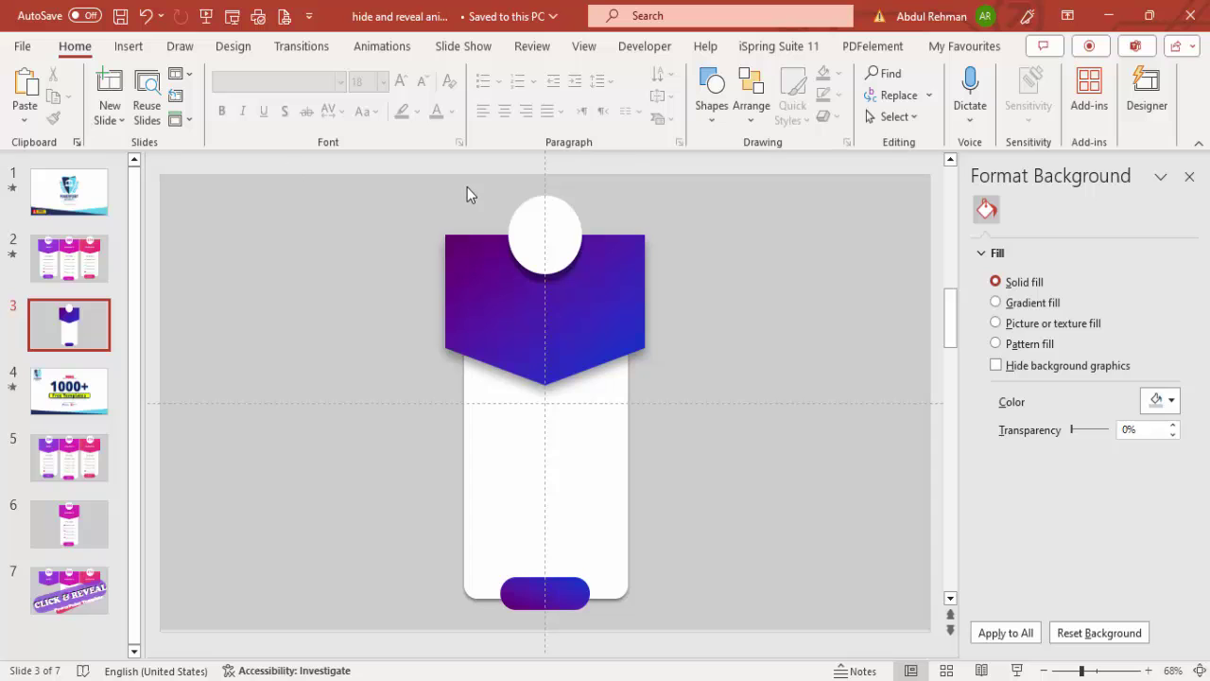
Add a centred, bold, enlarged "$99" text box on the white circle
{"action": "left_click", "coordinate": [128, 47]}
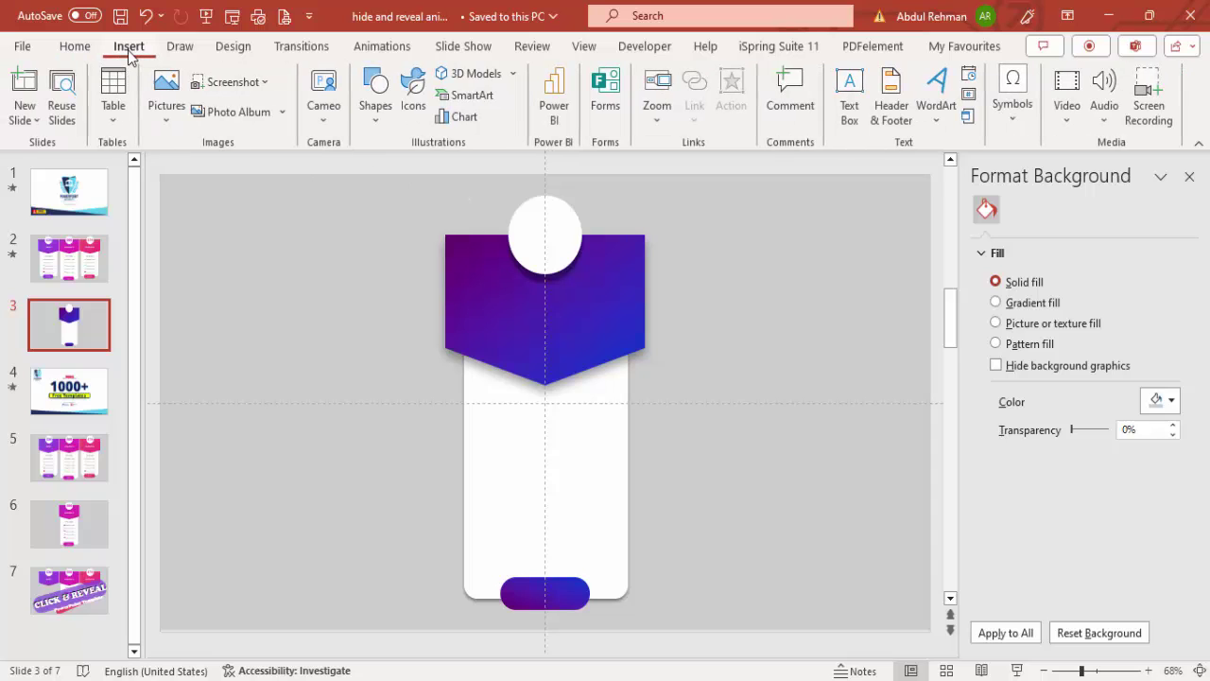
{"action": "left_click", "coordinate": [849, 87]}
{"action": "left_click_drag", "start_coordinate": [526, 225], "coordinate": [572, 248]}
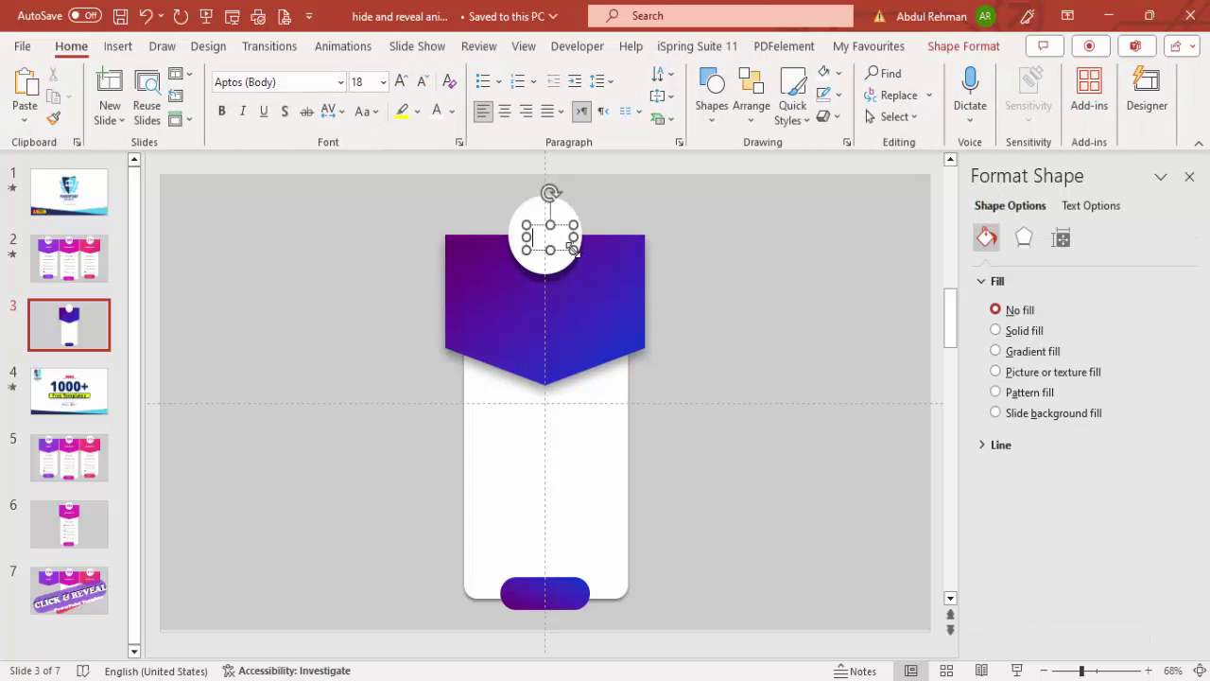
{"action": "type", "text": "$99"}
{"action": "left_click", "coordinate": [559, 225]}
{"action": "left_click", "coordinate": [504, 111]}
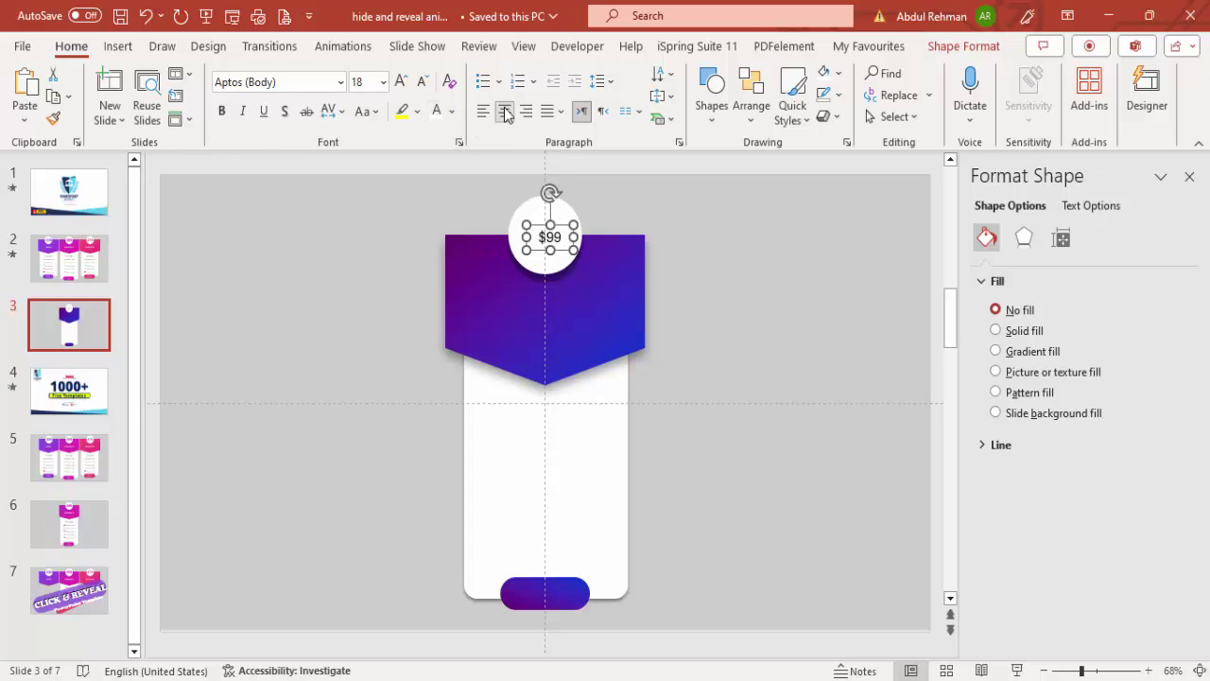
{"action": "left_click", "coordinate": [227, 117]}
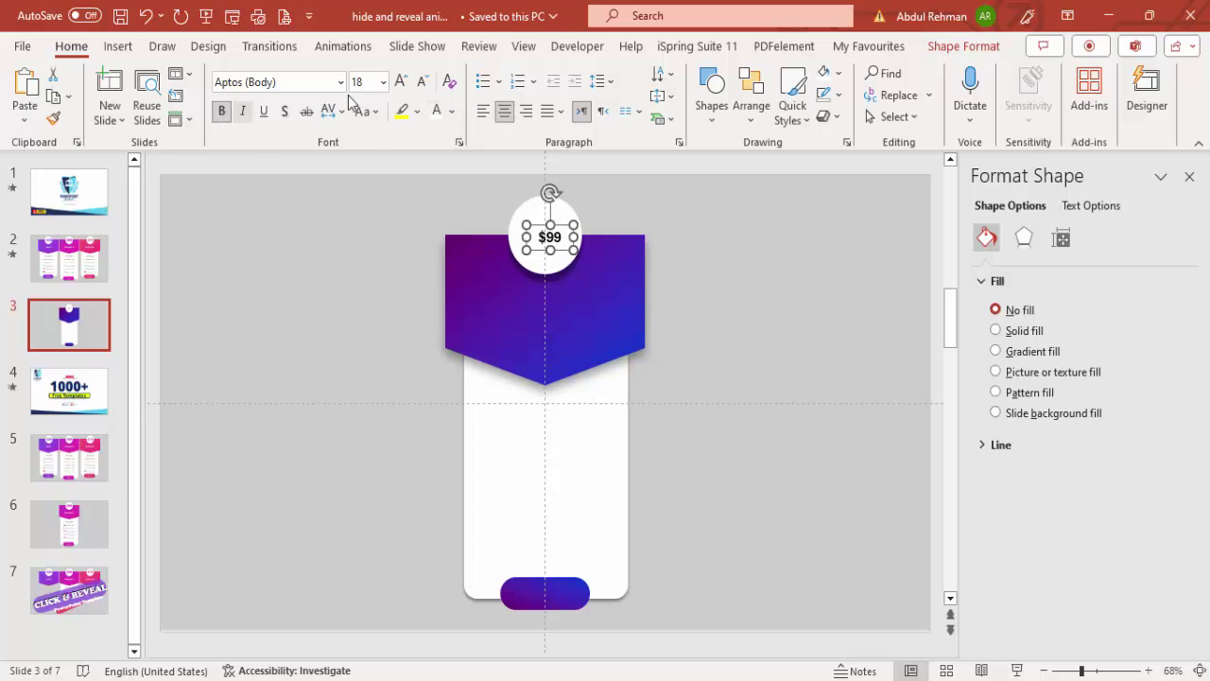
{"action": "left_click", "coordinate": [398, 82]}
{"action": "left_click", "coordinate": [398, 82]}
{"action": "left_click", "coordinate": [398, 82]}
{"action": "left_click_drag", "start_coordinate": [572, 256], "coordinate": [590, 257]}
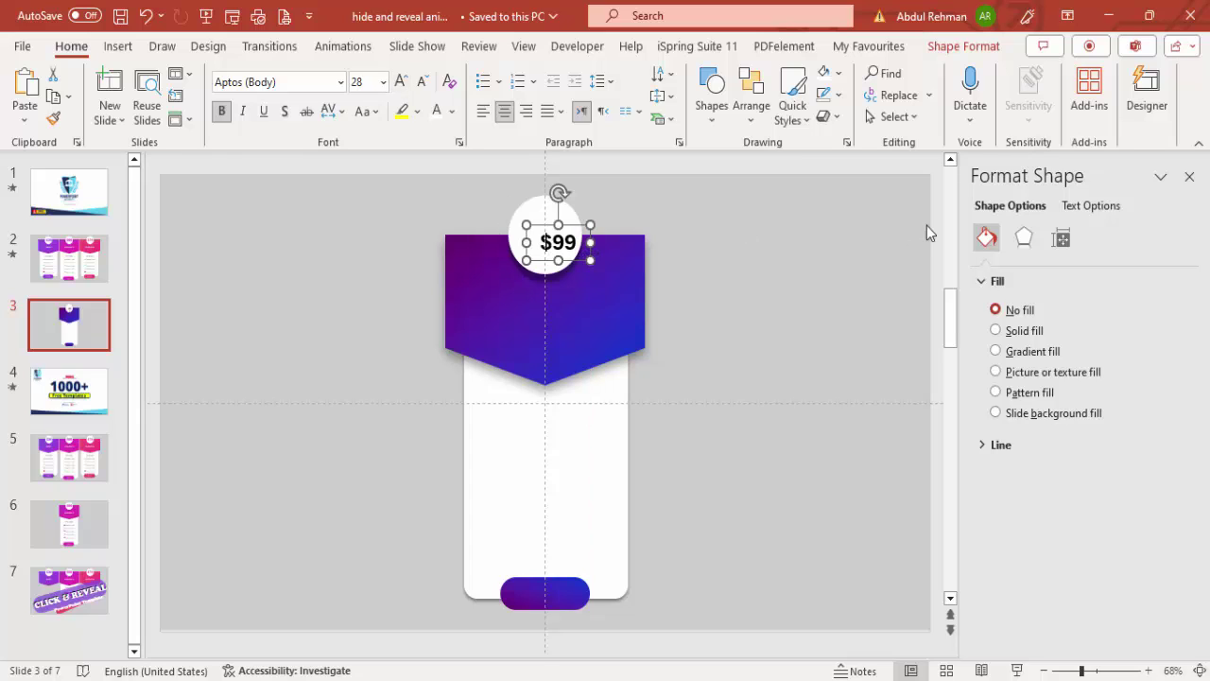
Give the $99 text a purple-blue gradient fill at 32 pt, centred on the circle
{"action": "left_click", "coordinate": [1097, 206]}
{"action": "left_click", "coordinate": [1025, 243]}
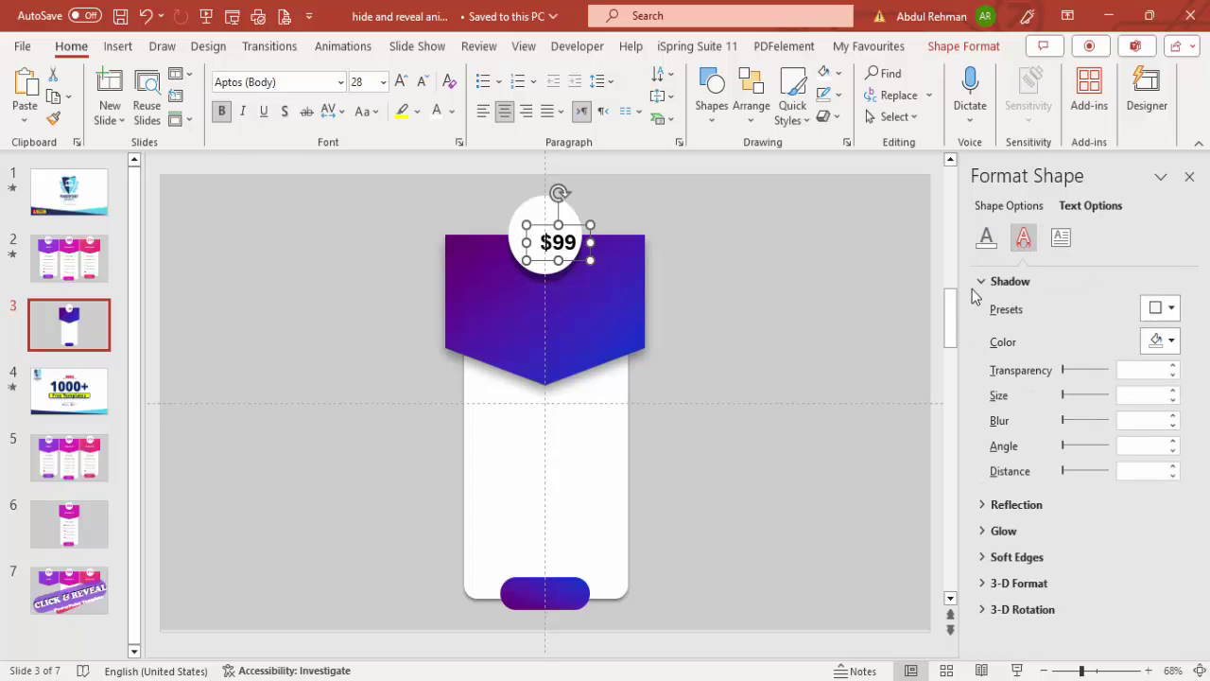
{"action": "left_click", "coordinate": [983, 281]}
{"action": "left_click", "coordinate": [987, 241]}
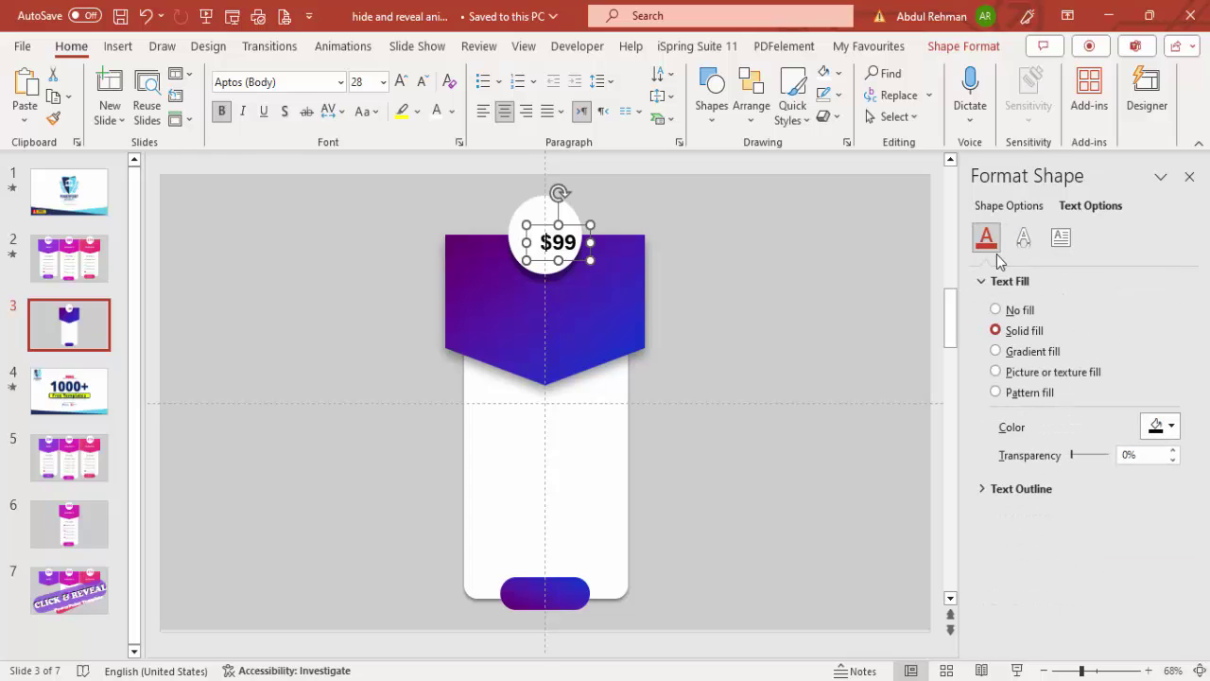
{"action": "left_click", "coordinate": [1033, 351]}
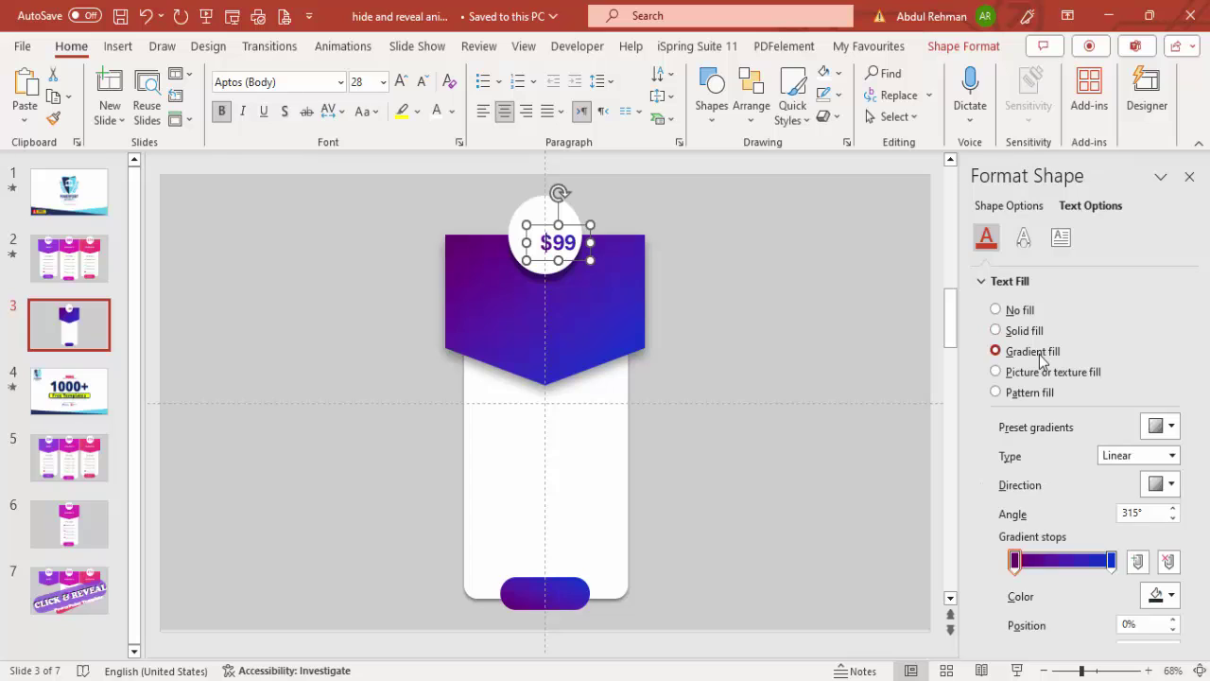
{"action": "left_click_drag", "start_coordinate": [577, 224], "coordinate": [565, 220]}
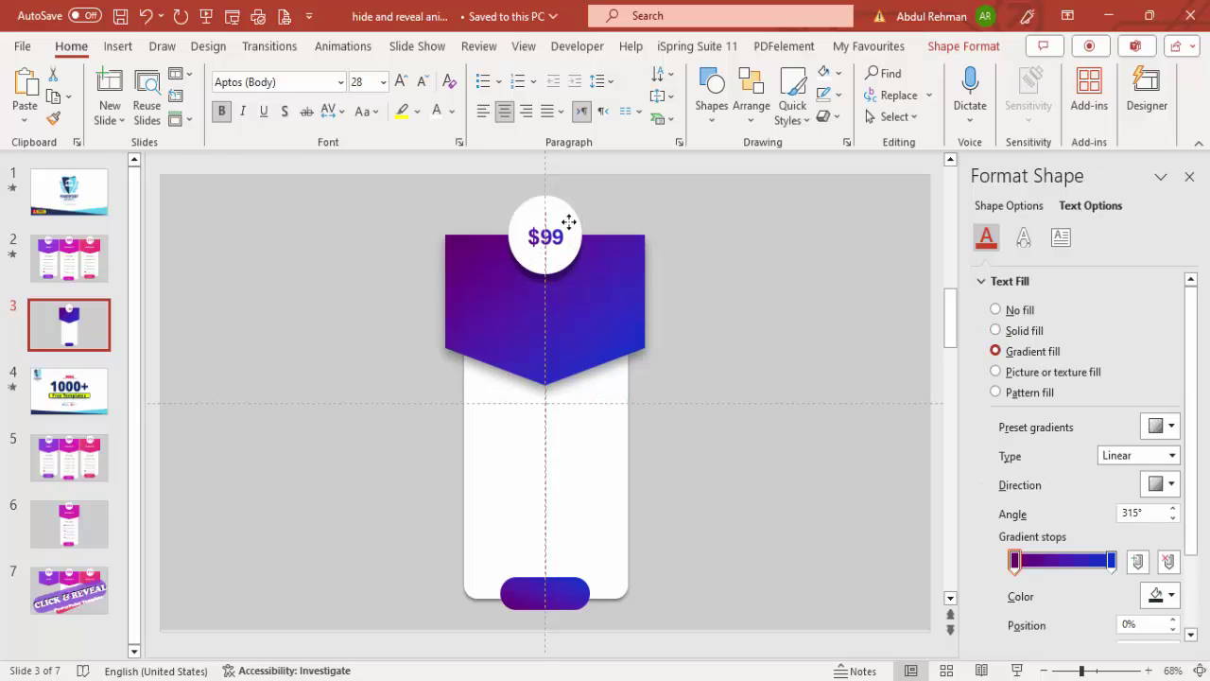
{"action": "left_click", "coordinate": [402, 82]}
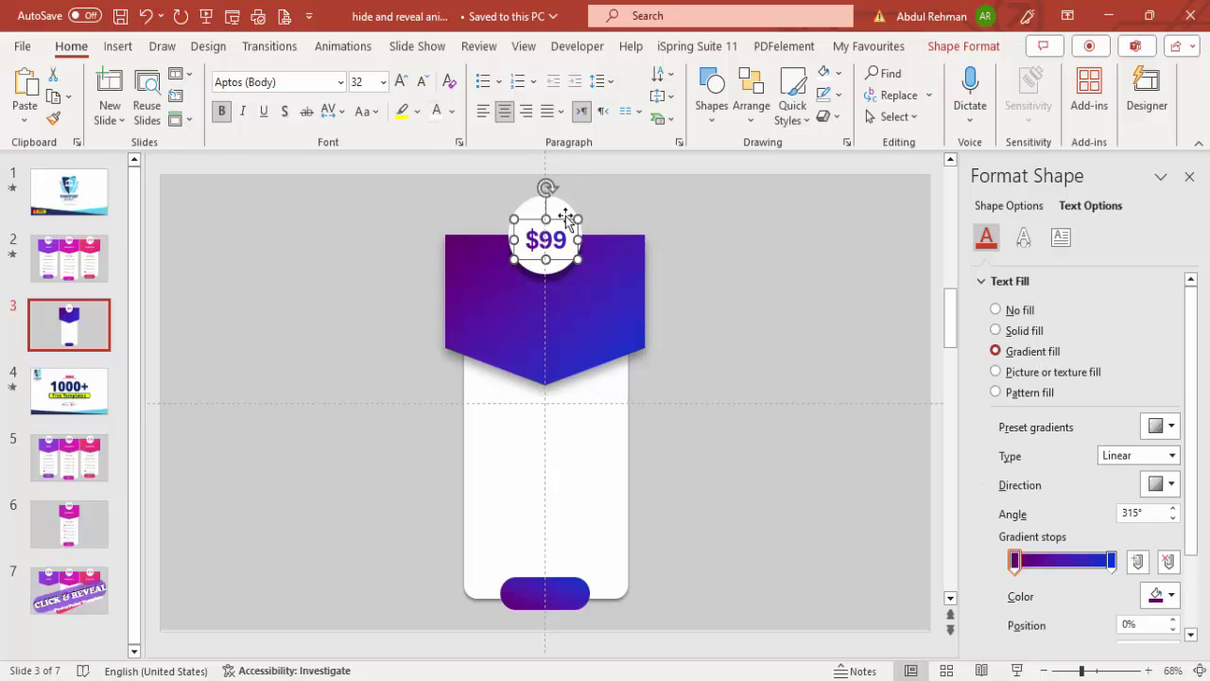
{"action": "mouse_move", "coordinate": [568, 223]}
{"action": "left_mouse_down"}
{"action": "mouse_move", "coordinate": [577, 208]}
{"action": "mouse_move", "coordinate": [567, 218]}
{"action": "left_mouse_up"}
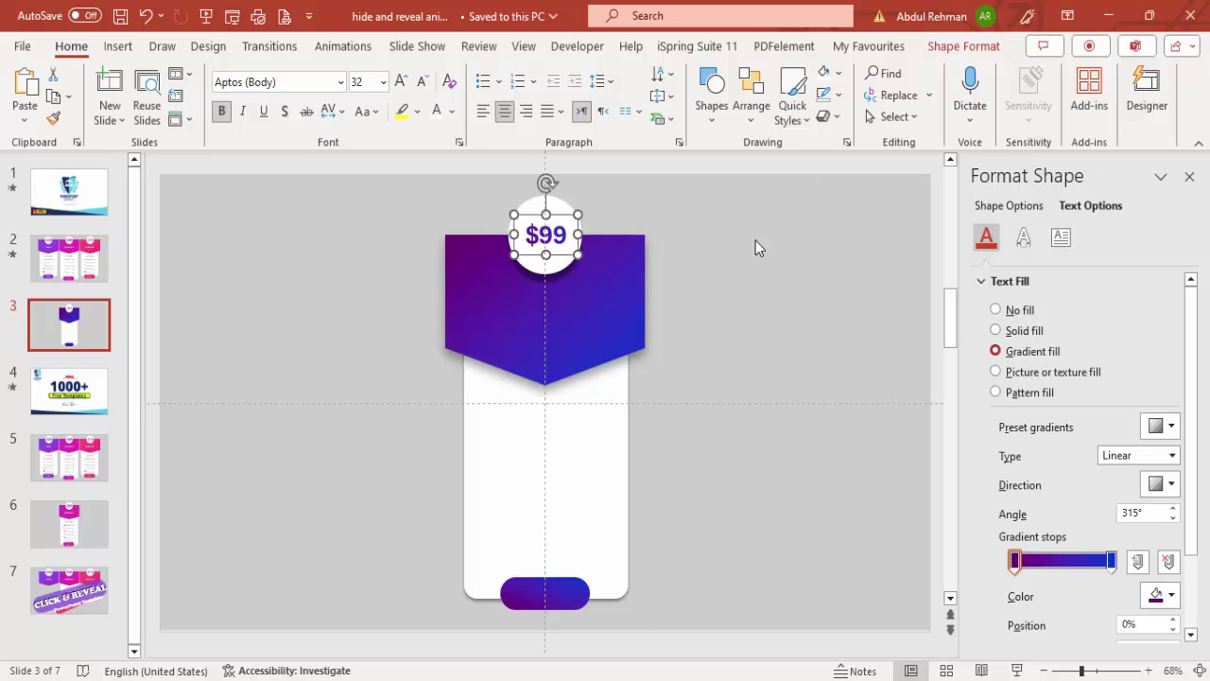
Add a centred white "Apply" label over the purple button
{"action": "left_click", "coordinate": [117, 45]}
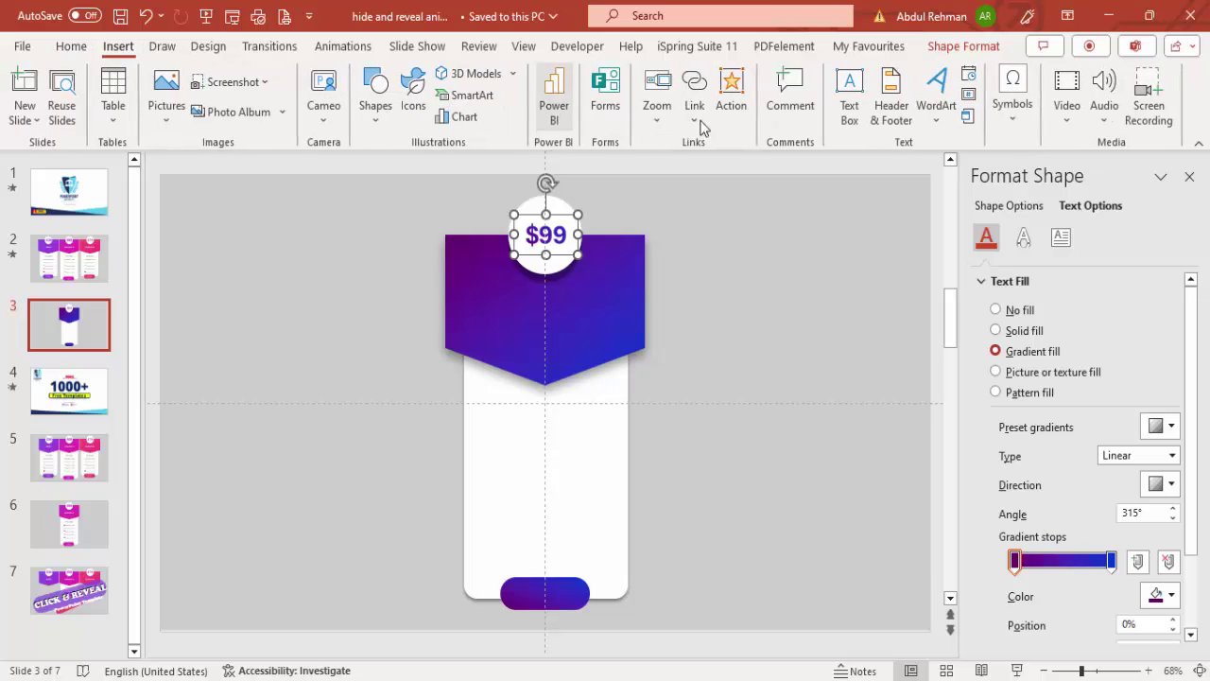
{"action": "left_click", "coordinate": [849, 97]}
{"action": "left_click_drag", "start_coordinate": [512, 590], "coordinate": [583, 617]}
{"action": "type", "text": "Apply"}
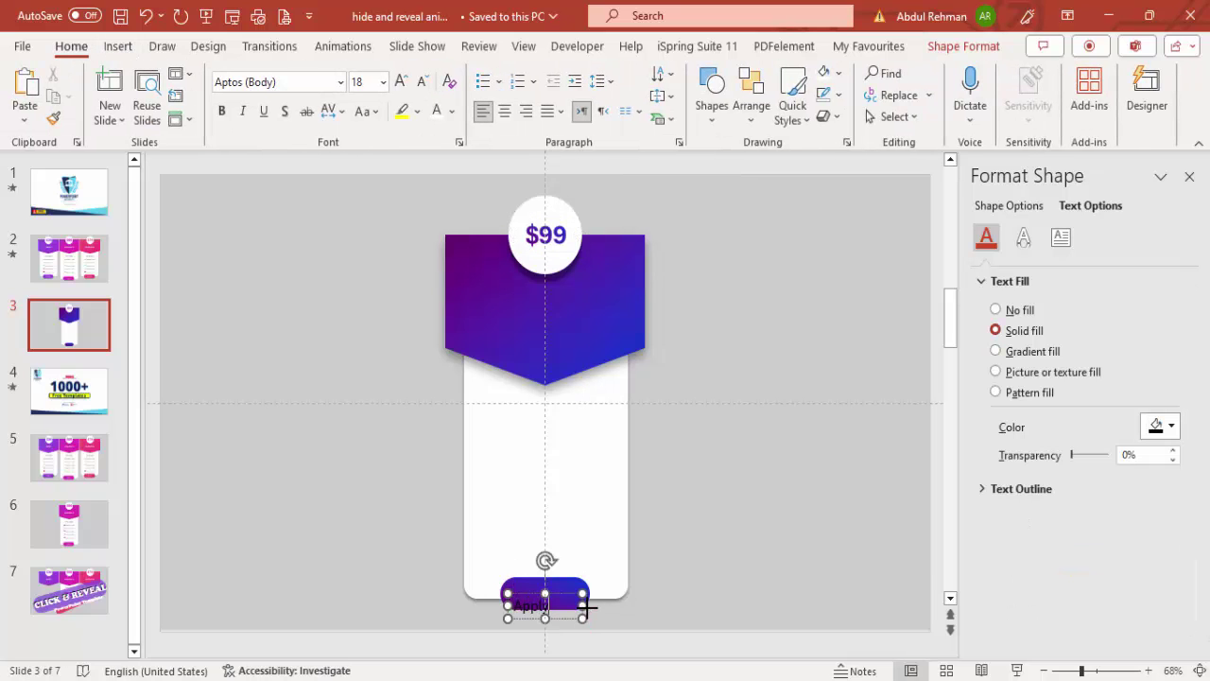
{"action": "left_click", "coordinate": [584, 598]}
{"action": "left_click", "coordinate": [505, 111]}
{"action": "left_click", "coordinate": [436, 111]}
{"action": "left_click_drag", "start_coordinate": [571, 593], "coordinate": [570, 578]}
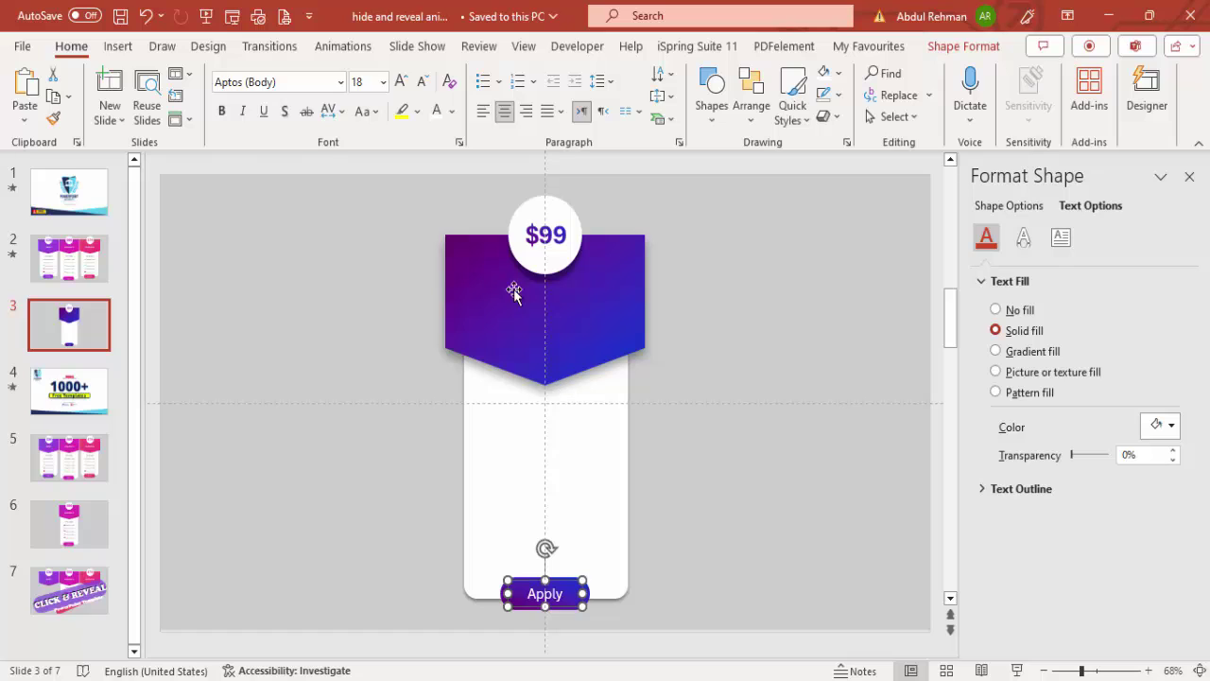
{"action": "left_click", "coordinate": [117, 45]}
{"action": "left_click", "coordinate": [849, 99]}
Add a bold white 28 pt "ADVANCED" heading centred on one line in the header
{"action": "left_click_drag", "start_coordinate": [494, 295], "coordinate": [621, 317]}
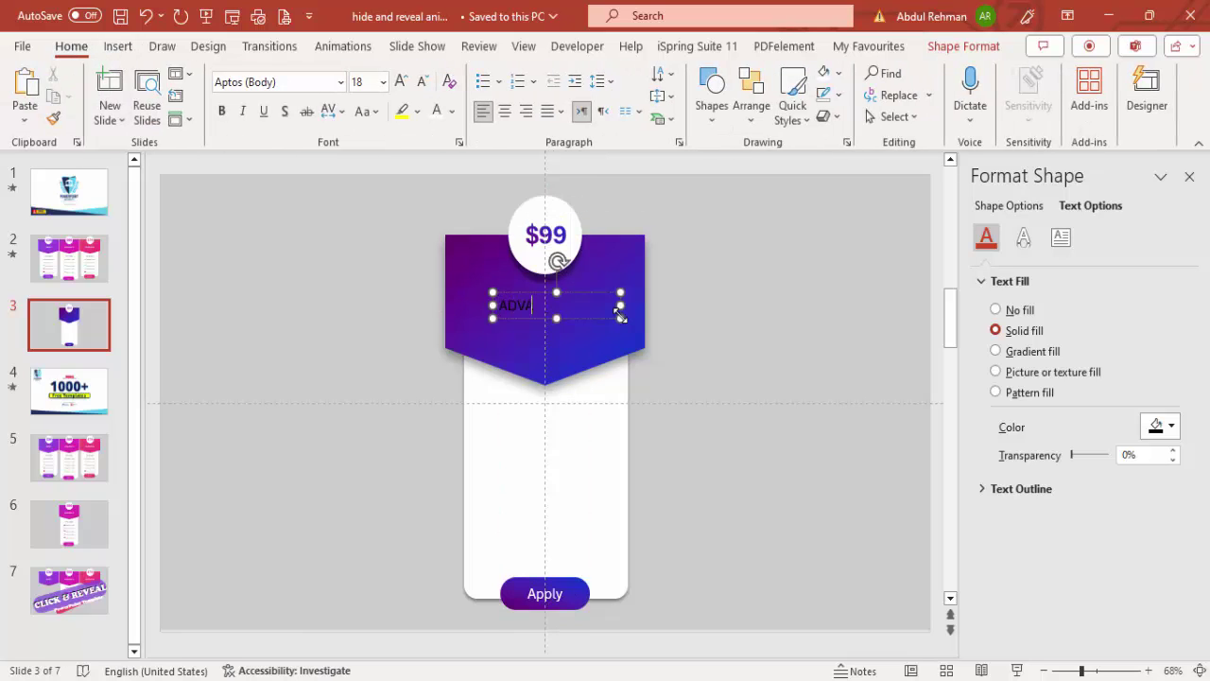
{"action": "type", "text": "D"}
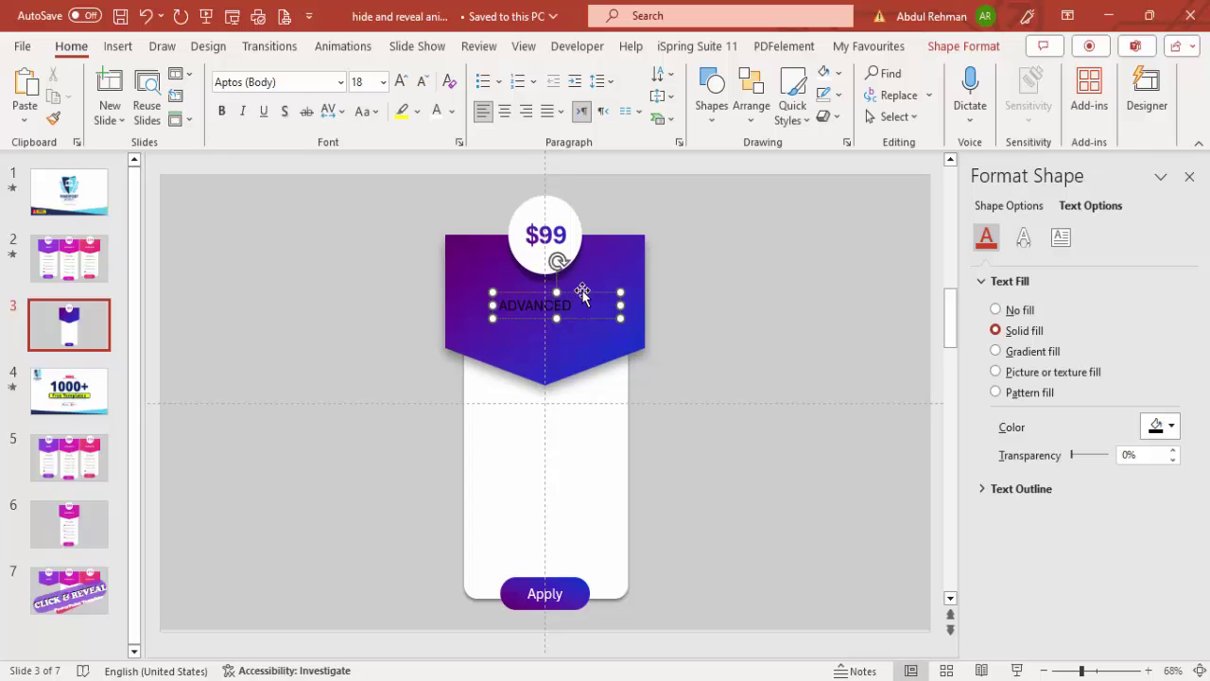
{"action": "left_click", "coordinate": [506, 111]}
{"action": "left_click", "coordinate": [436, 111]}
{"action": "left_click", "coordinate": [221, 111]}
{"action": "left_click", "coordinate": [401, 81]}
{"action": "left_click", "coordinate": [401, 82]}
{"action": "left_click", "coordinate": [401, 82]}
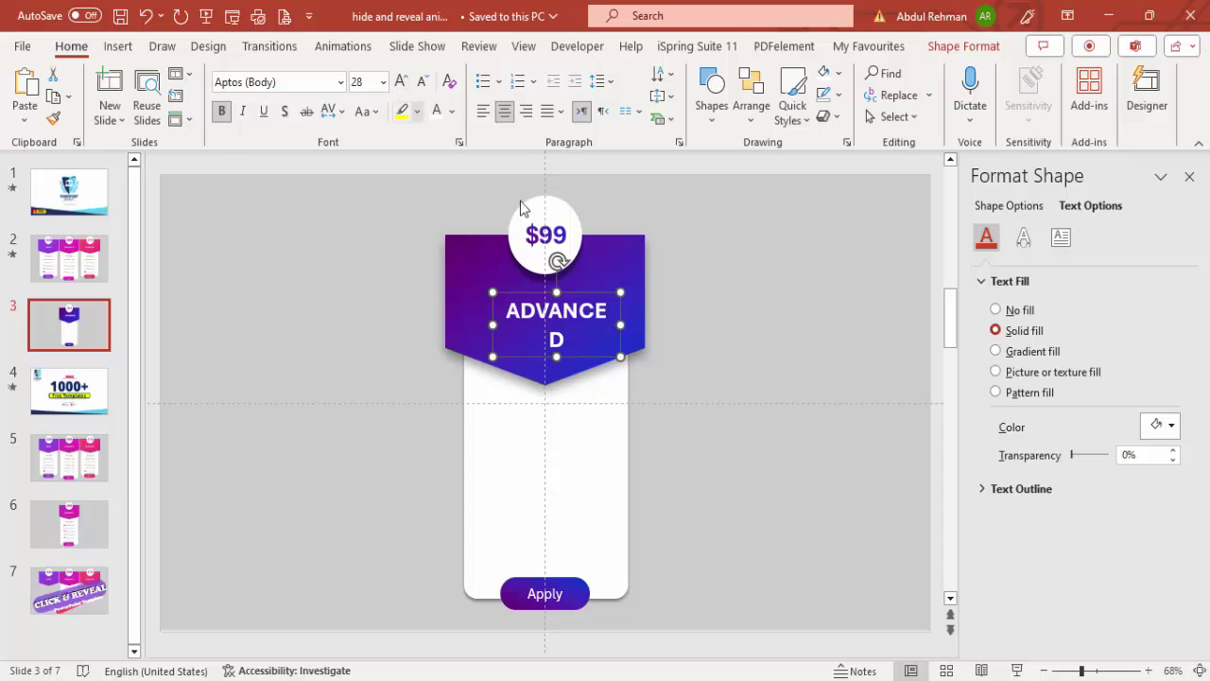
{"action": "left_click_drag", "start_coordinate": [620, 324], "coordinate": [593, 282]}
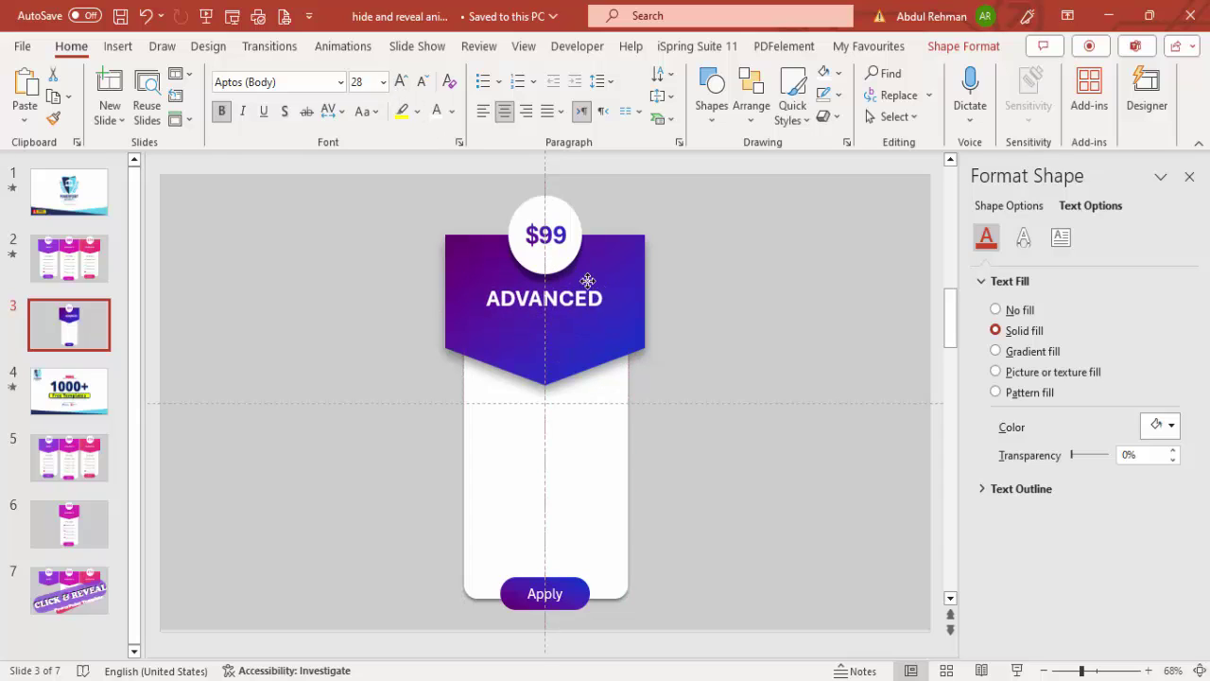
{"action": "left_click", "coordinate": [552, 343]}
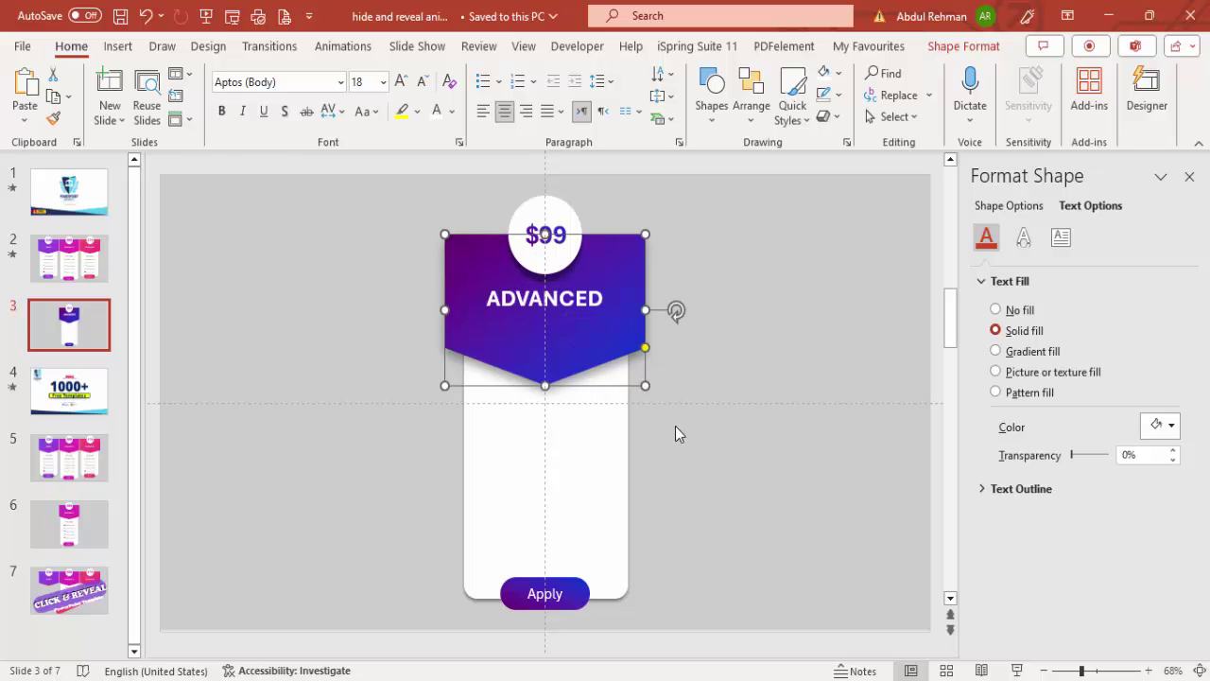
{"action": "left_click", "coordinate": [731, 443]}
Add a text box reading TITLE HERE just below the banner
{"action": "left_click", "coordinate": [129, 45]}
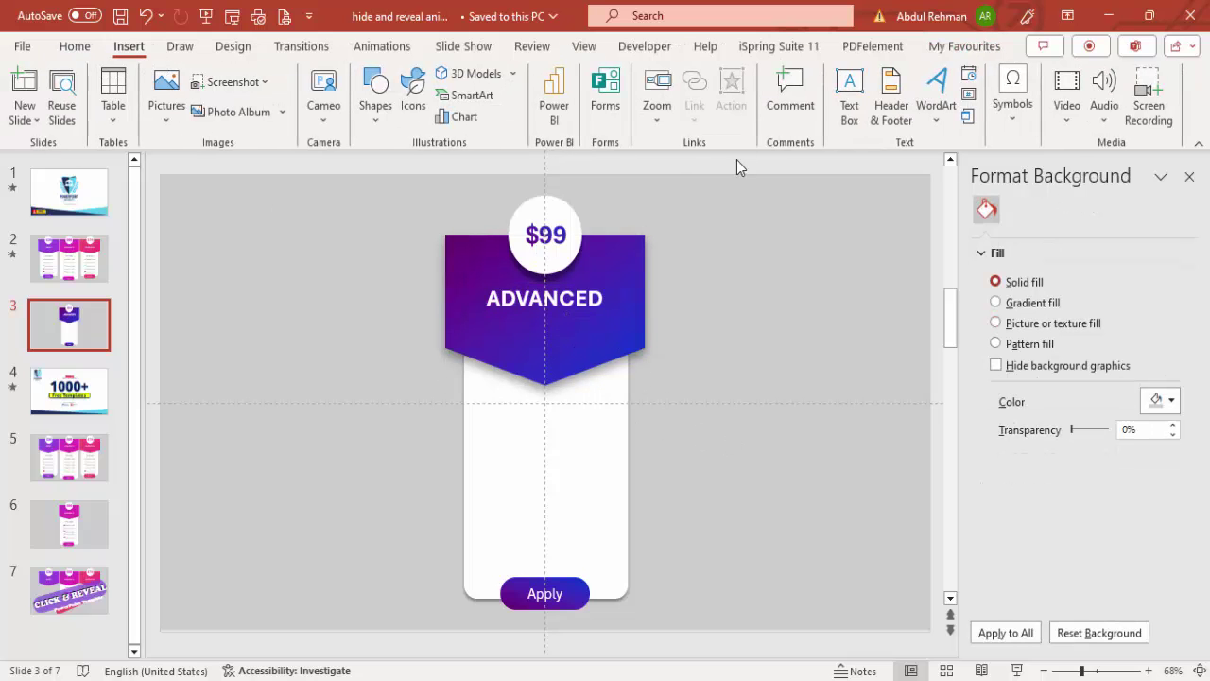
{"action": "left_click", "coordinate": [849, 96]}
{"action": "left_click_drag", "start_coordinate": [501, 391], "coordinate": [590, 410]}
{"action": "type", "text": "TITLE HERE"}
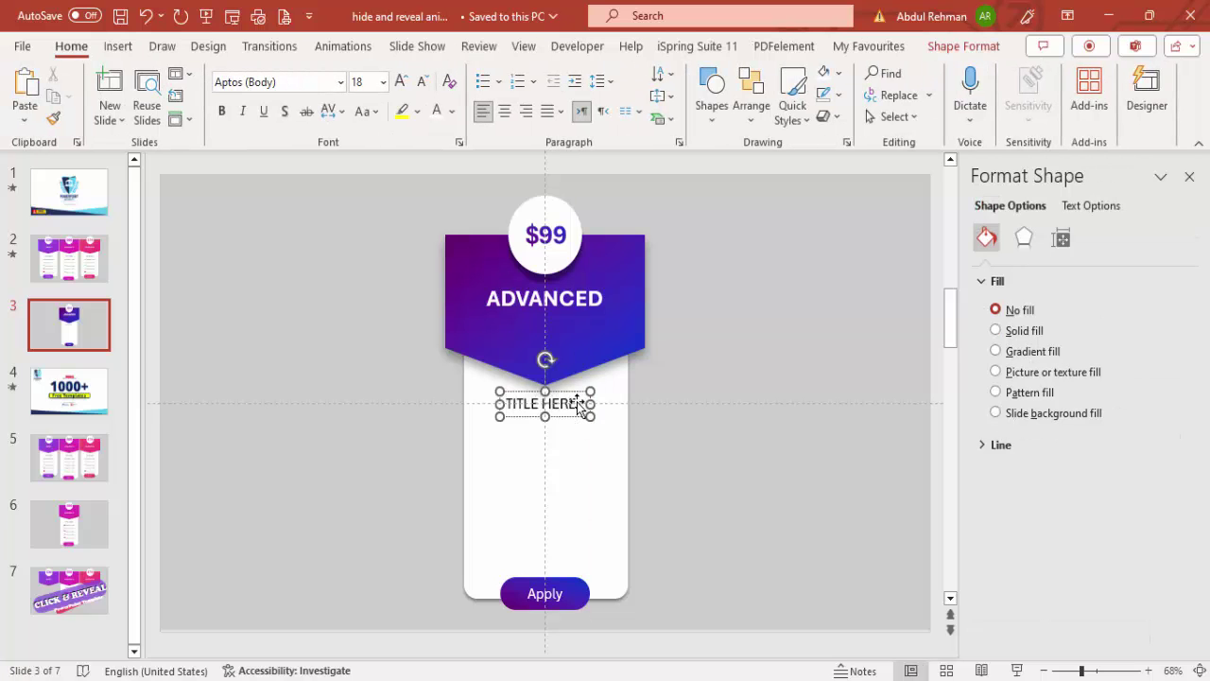
Centre the TITLE HERE text and make it bold light grey
{"action": "left_click", "coordinate": [505, 111]}
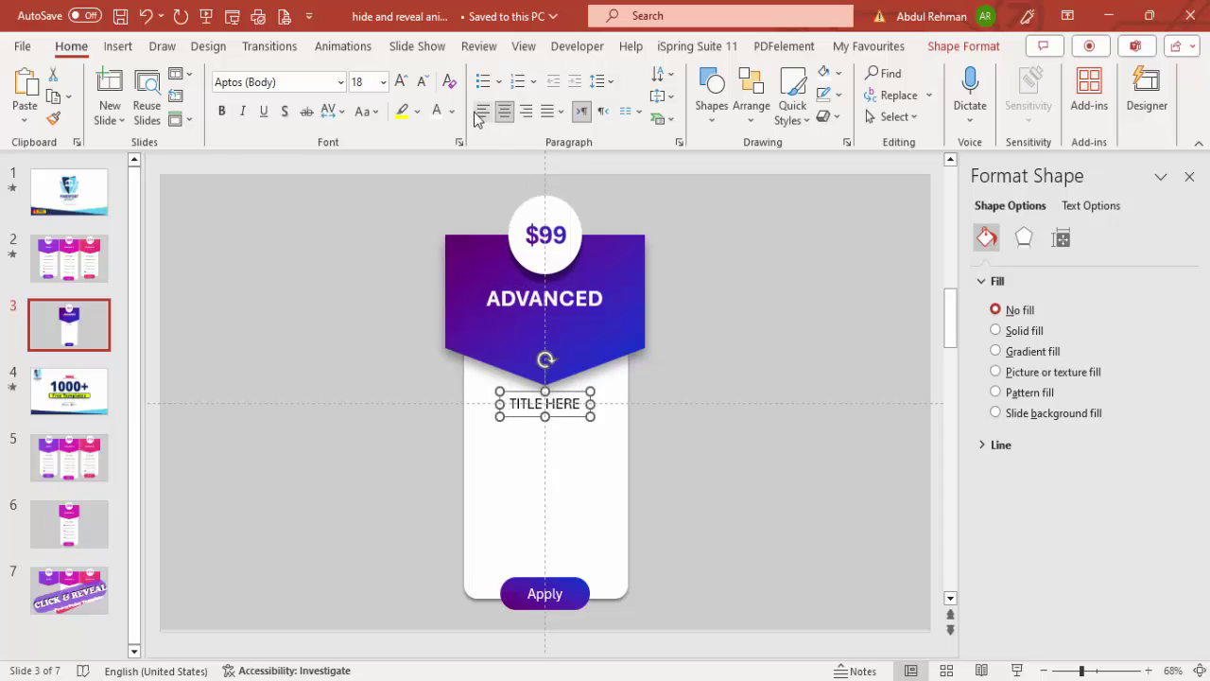
{"action": "left_click", "coordinate": [456, 112]}
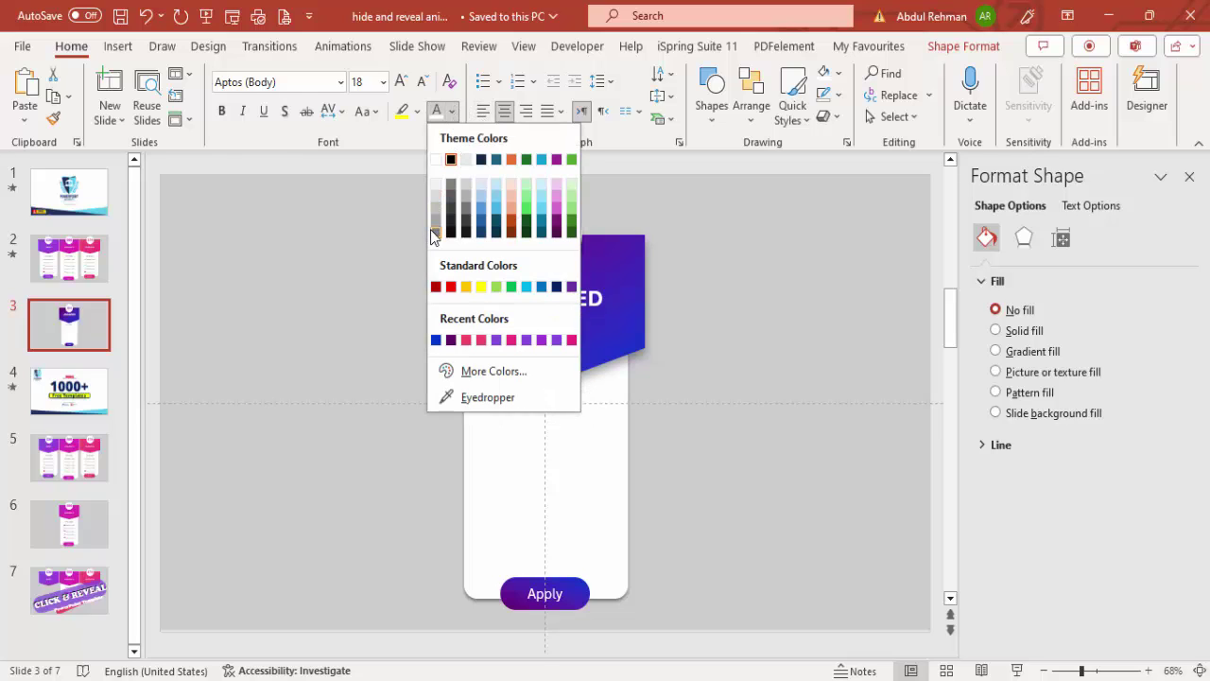
{"action": "left_click", "coordinate": [433, 234]}
{"action": "left_click", "coordinate": [221, 111]}
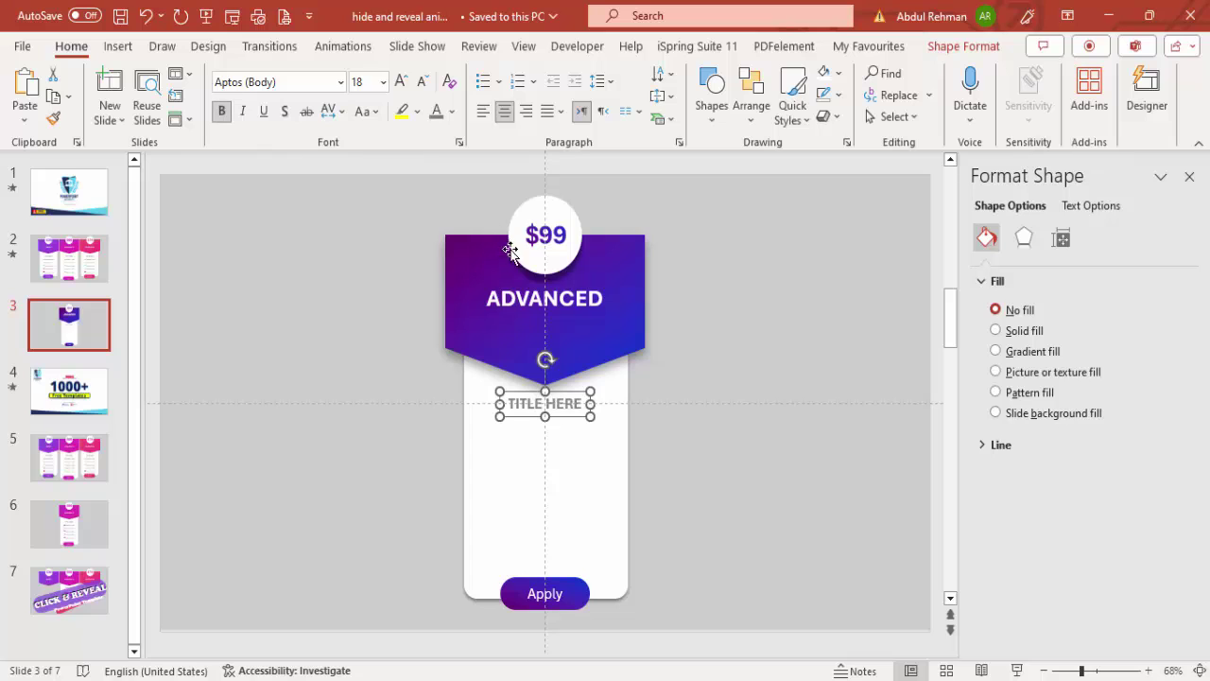
{"action": "left_click", "coordinate": [710, 400]}
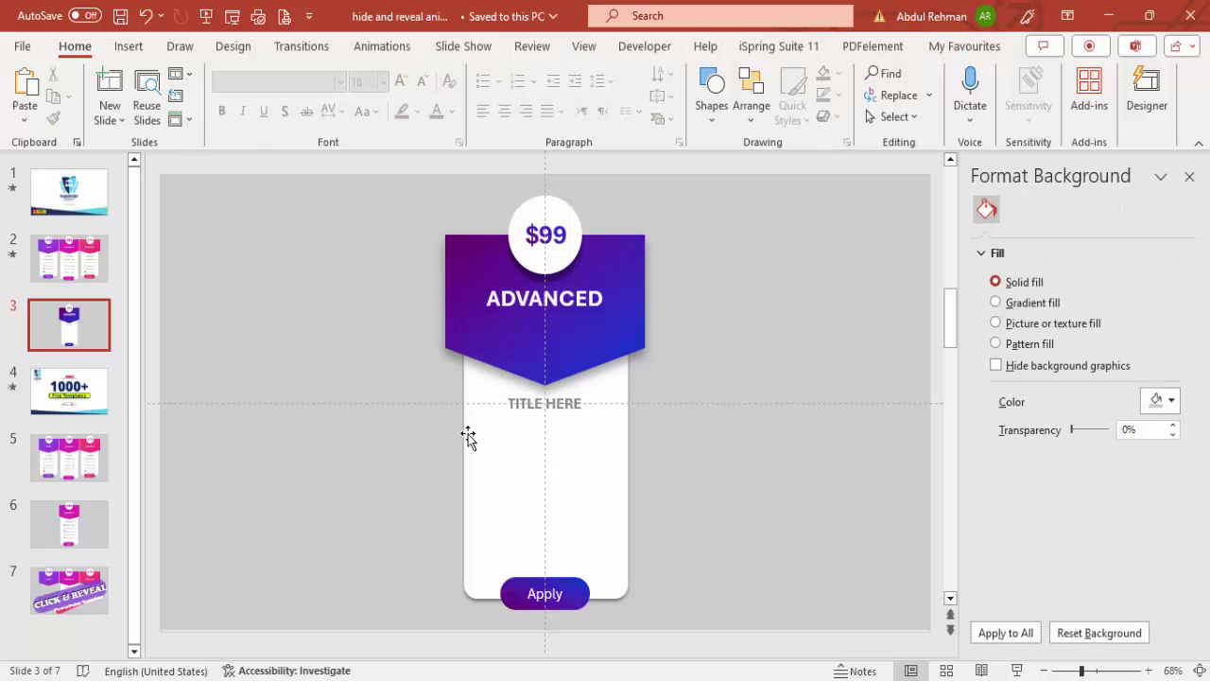
{"action": "left_click", "coordinate": [130, 48]}
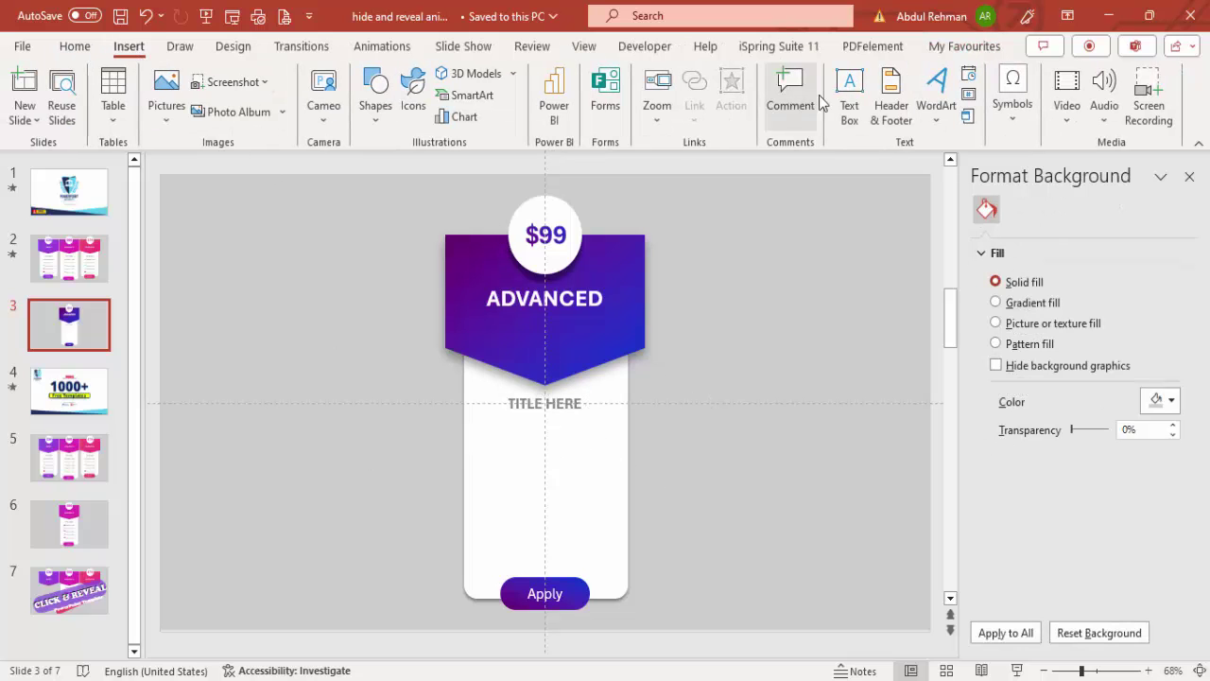
Add a grey 16 pt 'Feature 1 here' line directly beneath TITLE HERE
{"action": "left_click", "coordinate": [847, 89]}
{"action": "left_click_drag", "start_coordinate": [570, 448], "coordinate": [608, 459]}
{"action": "type", "text": "Fea"}
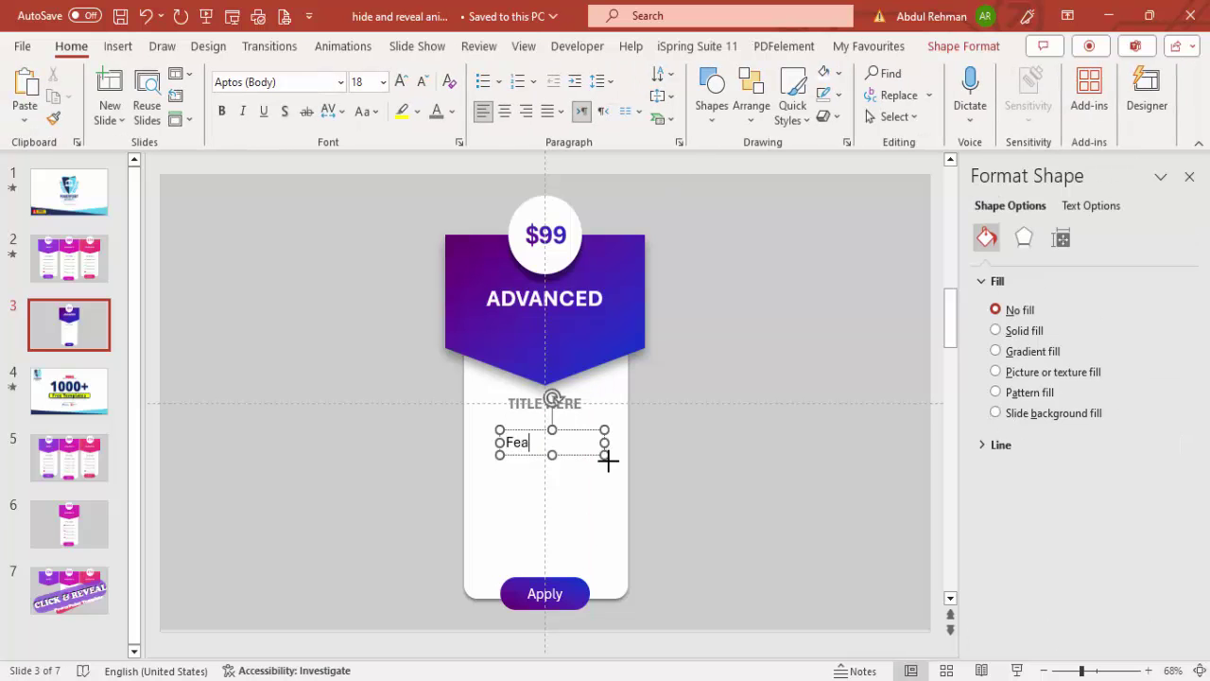
{"action": "type", "text": "ture 1 here"}
{"action": "left_click_drag", "start_coordinate": [565, 432], "coordinate": [566, 420]}
{"action": "left_click", "coordinate": [436, 111]}
{"action": "left_click", "coordinate": [421, 81]}
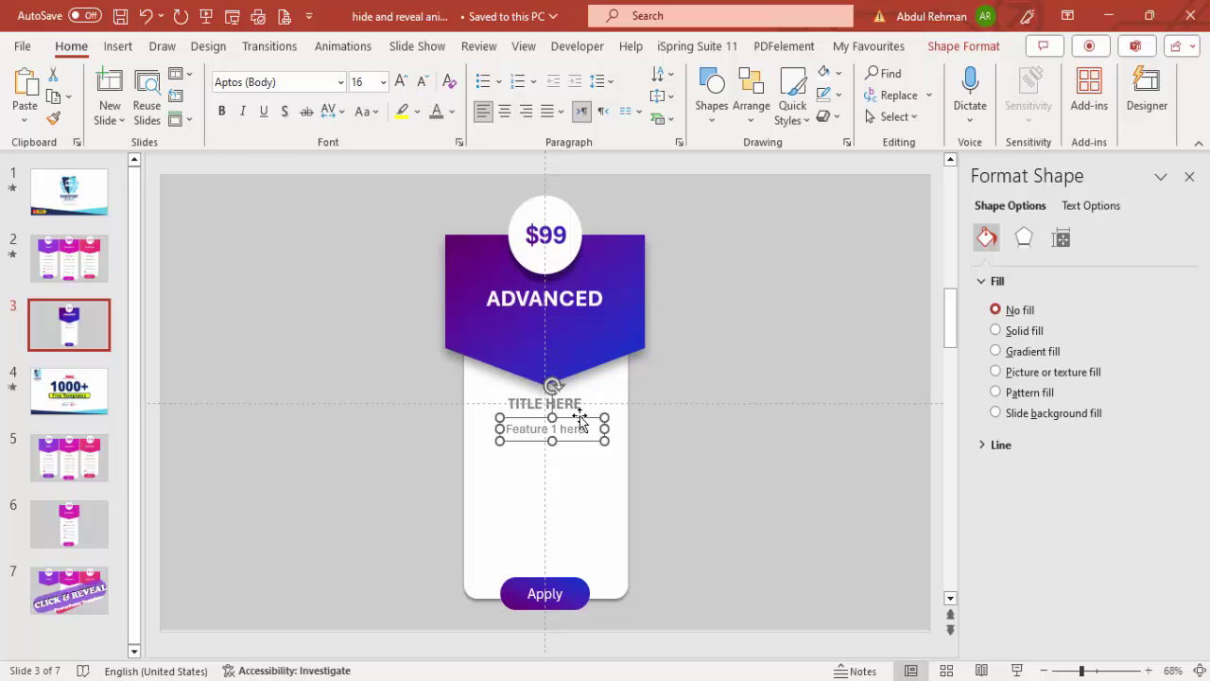
{"action": "left_click", "coordinate": [652, 444]}
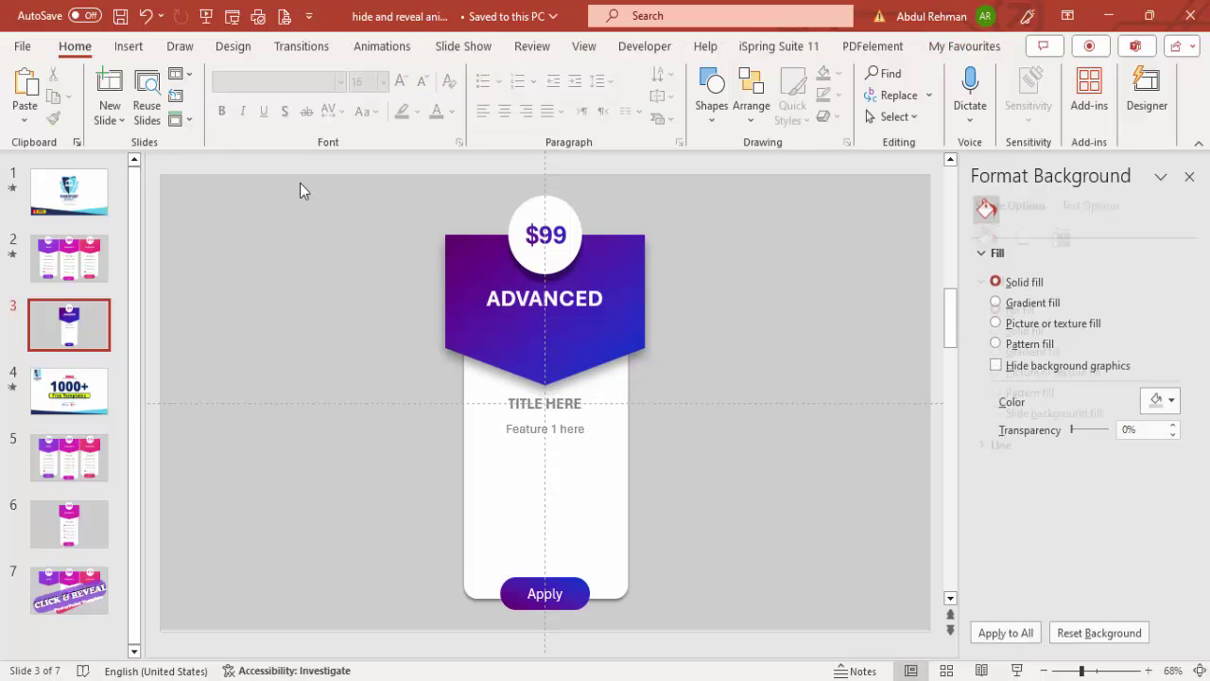
{"action": "left_click", "coordinate": [128, 47]}
Create a centred green Webdings 'a' check mark beside Feature 1 here
{"action": "left_click", "coordinate": [859, 87]}
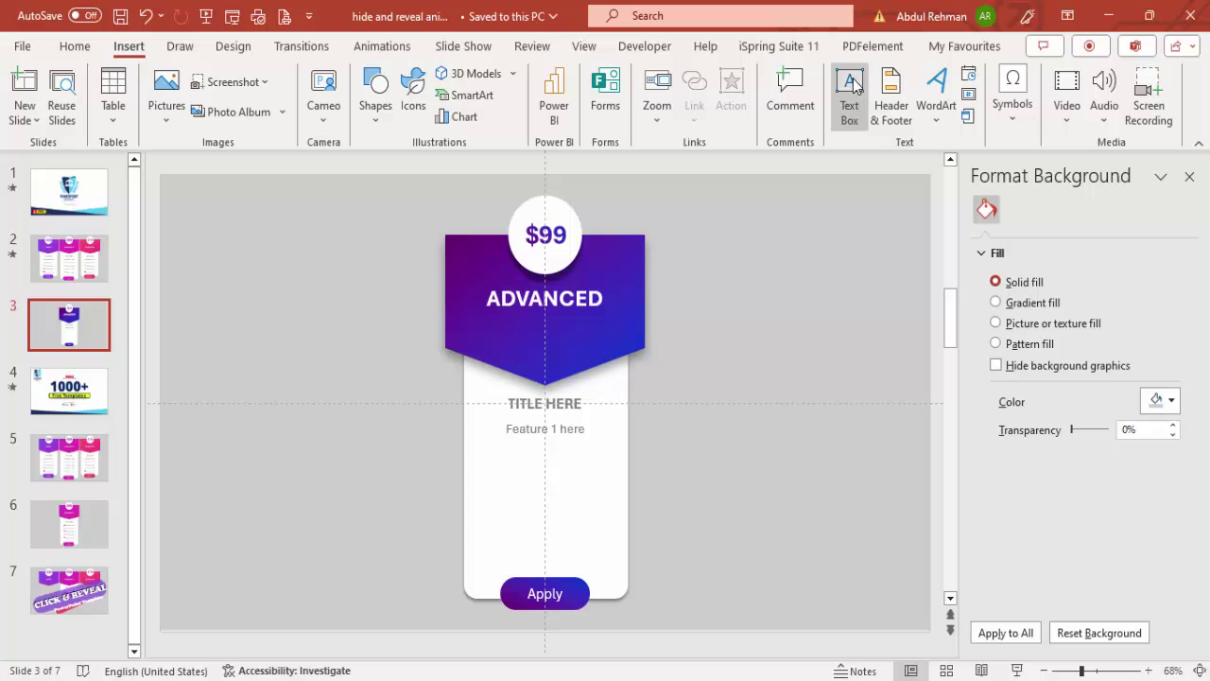
{"action": "left_click_drag", "start_coordinate": [519, 470], "coordinate": [532, 479]}
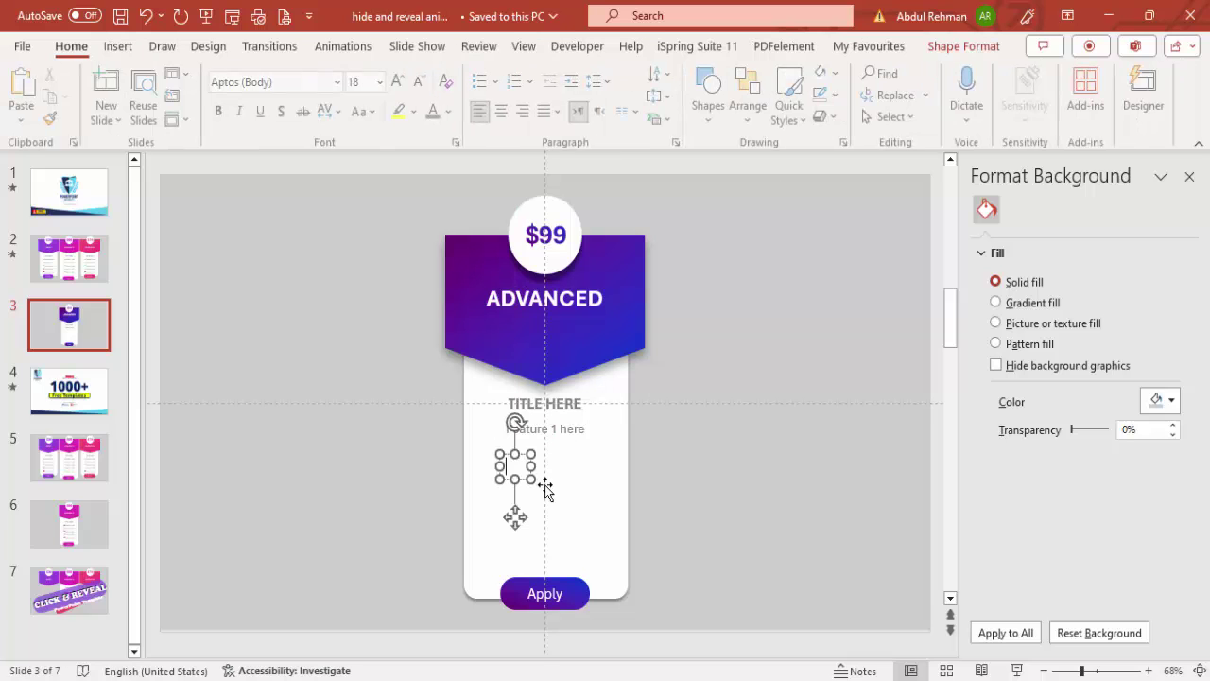
{"action": "left_click", "coordinate": [293, 83]}
{"action": "type", "text": "w"}
{"action": "key", "text": "Return"}
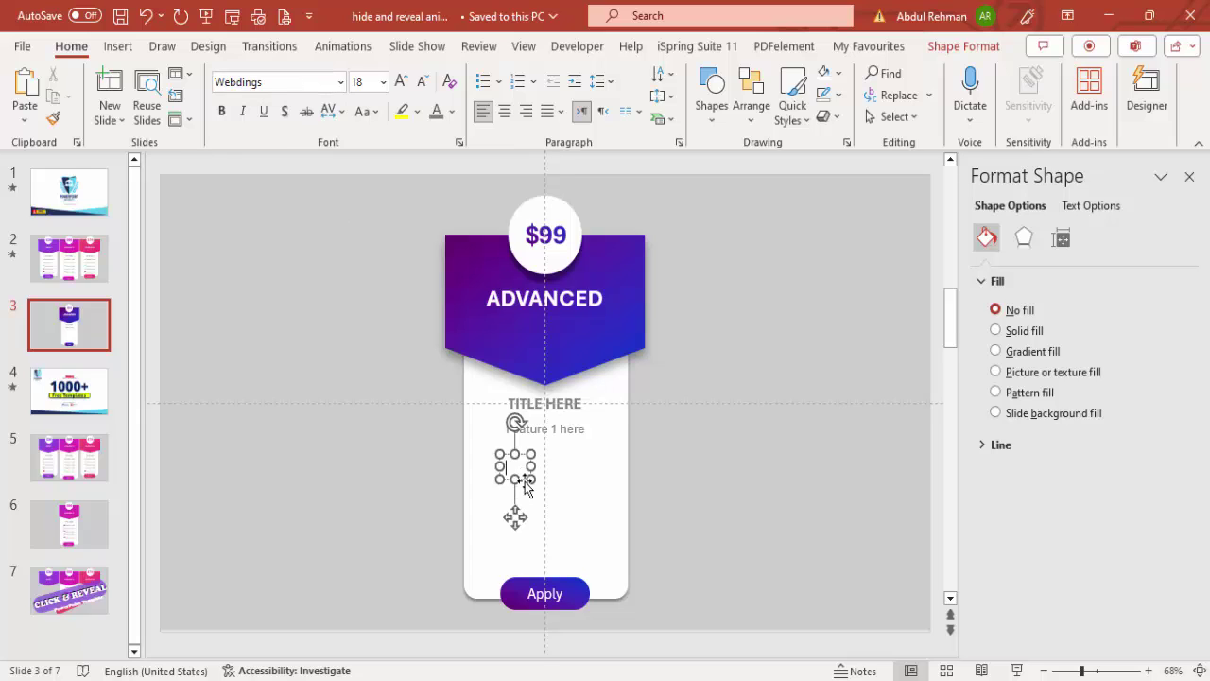
{"action": "left_click", "coordinate": [504, 111]}
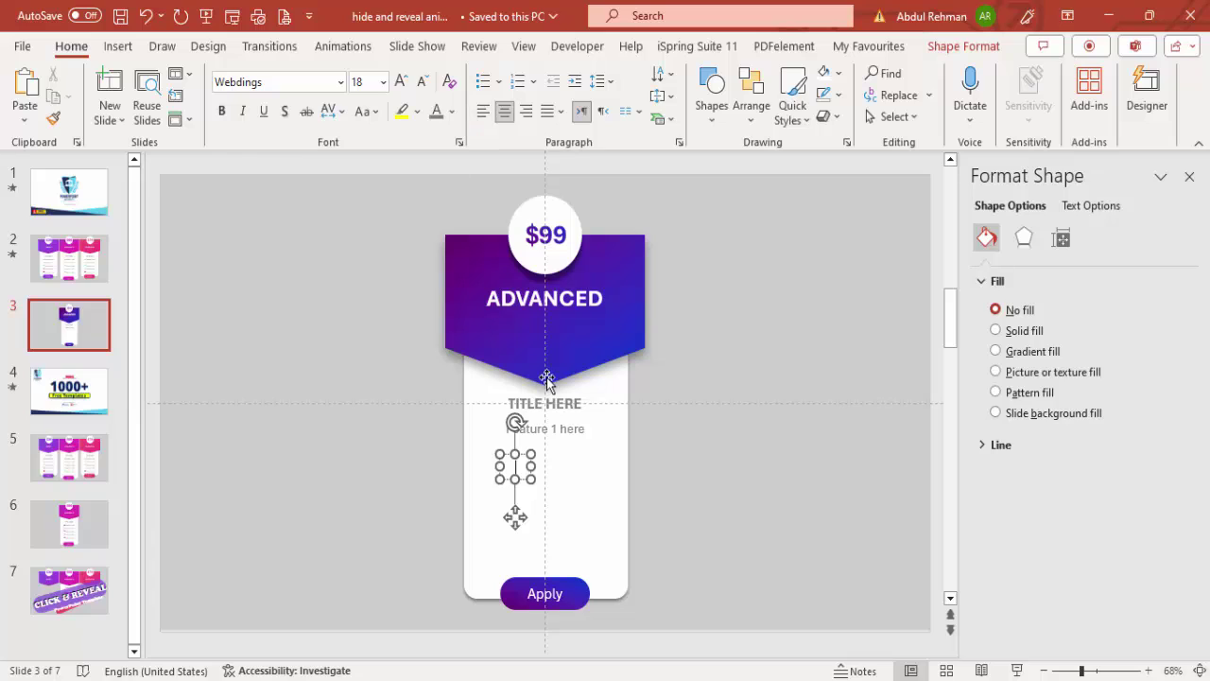
{"action": "type", "text": "a"}
{"action": "left_click", "coordinate": [452, 112]}
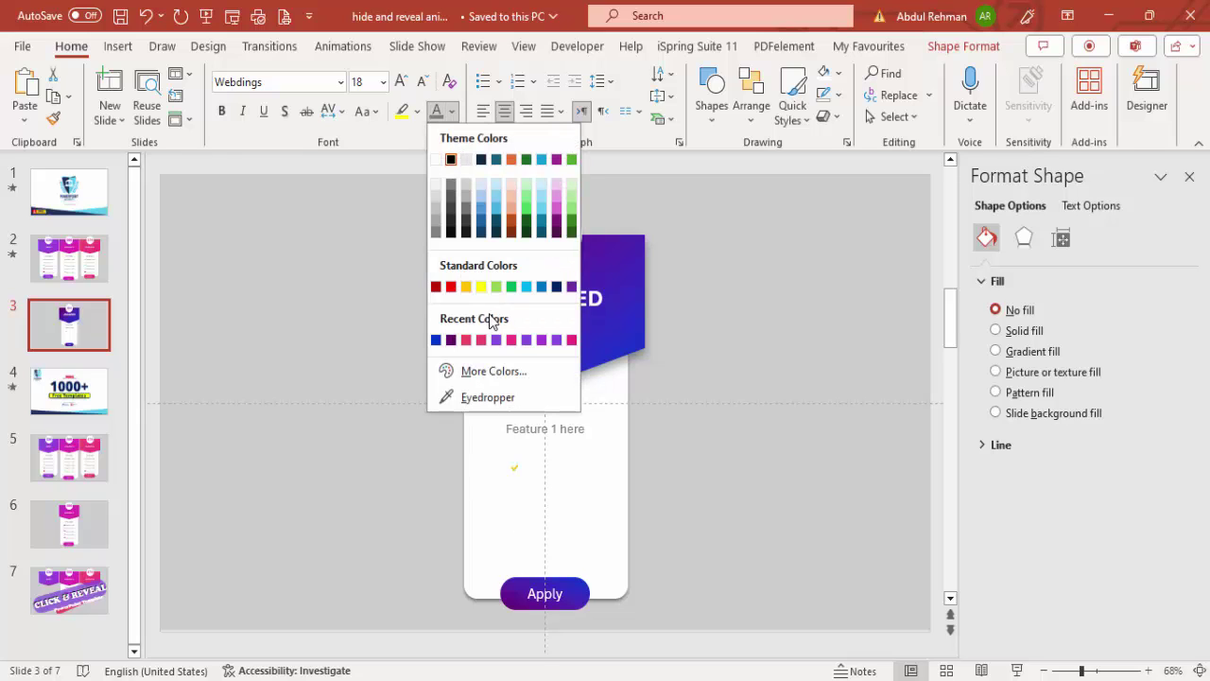
{"action": "left_click", "coordinate": [511, 286]}
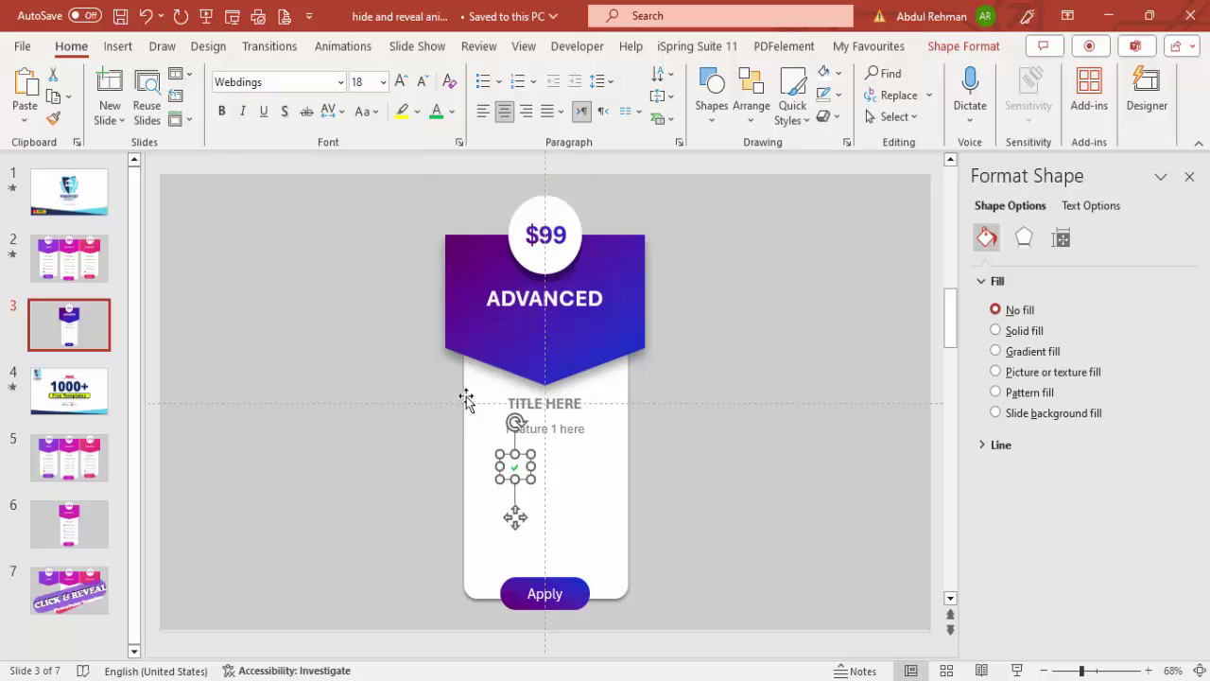
{"action": "left_click_drag", "start_coordinate": [513, 513], "coordinate": [498, 478]}
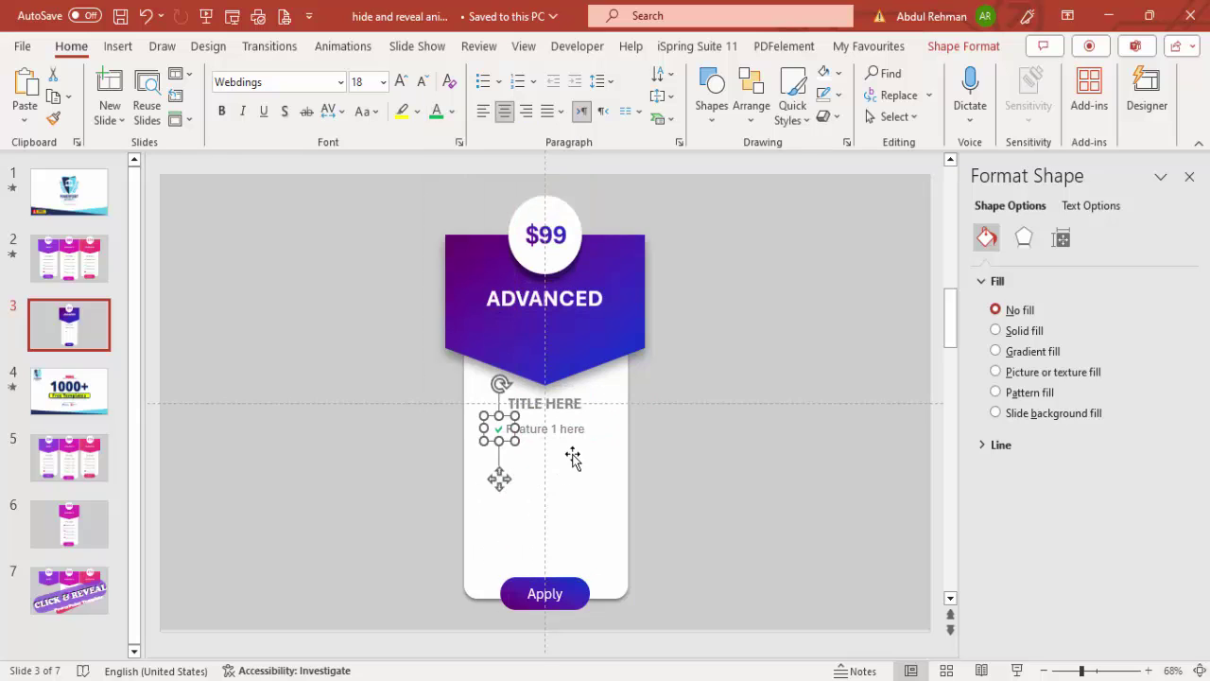
Select the check mark with its feature text and copy the row downward
{"action": "left_click", "coordinate": [592, 422], "text": "shift"}
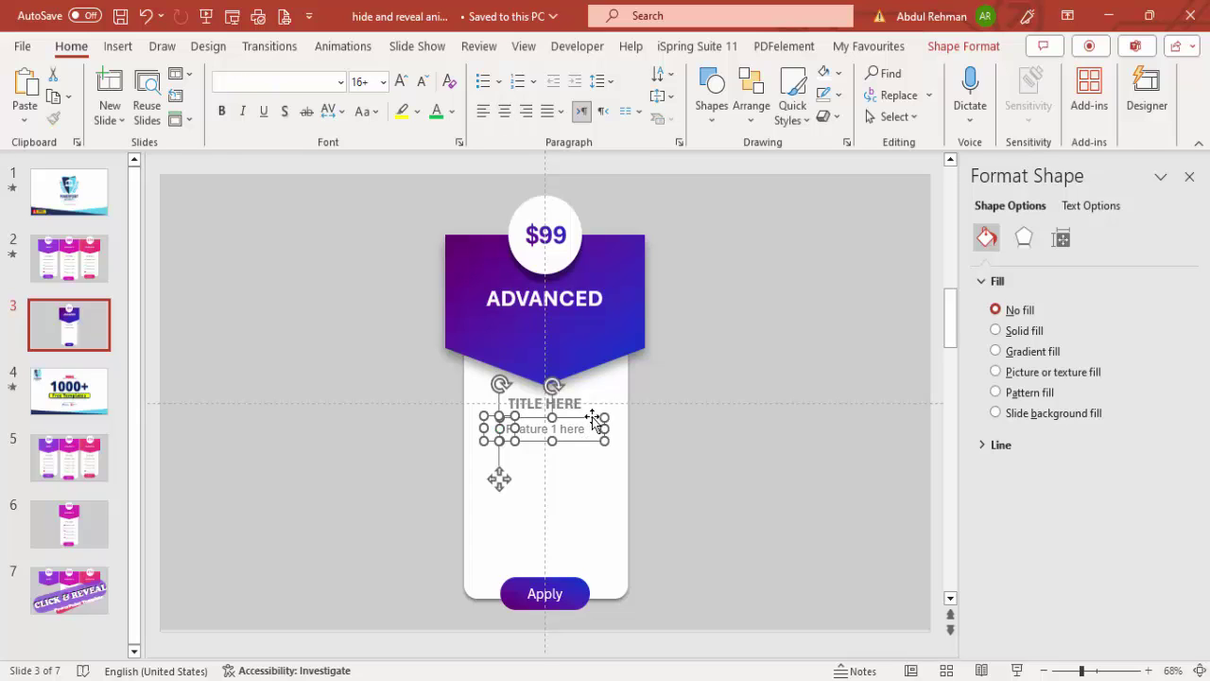
{"action": "left_click_drag", "start_coordinate": [592, 418], "coordinate": [588, 526]}
{"action": "left_click", "coordinate": [647, 508]}
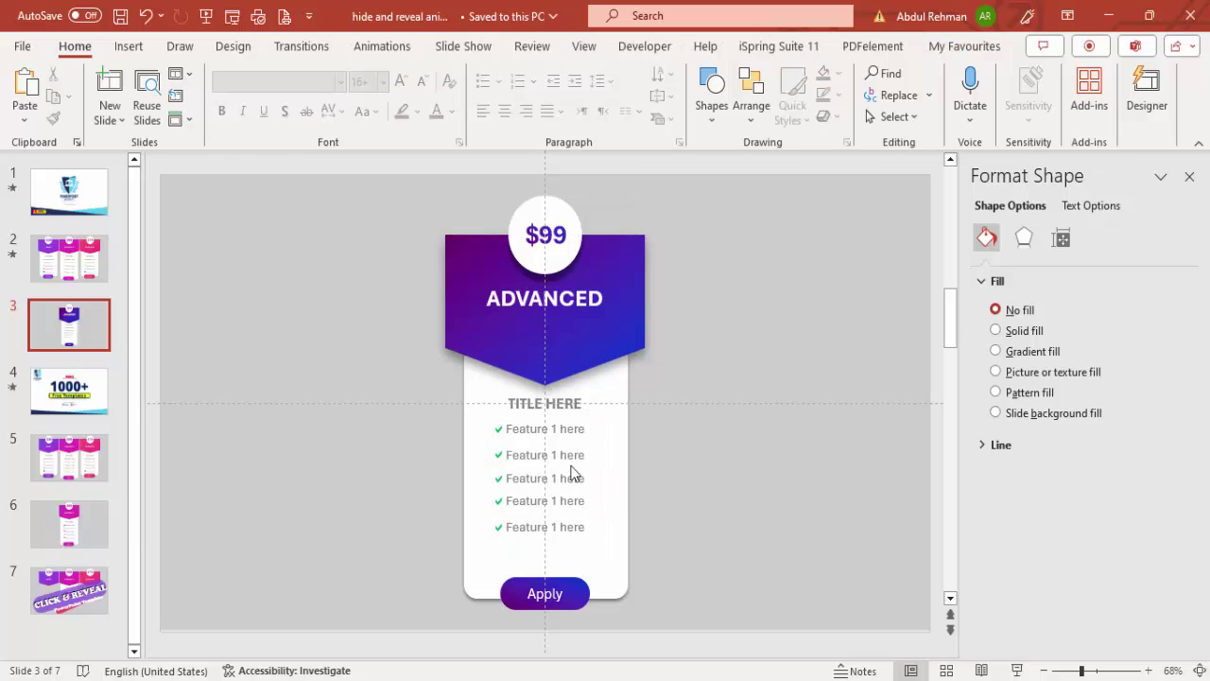